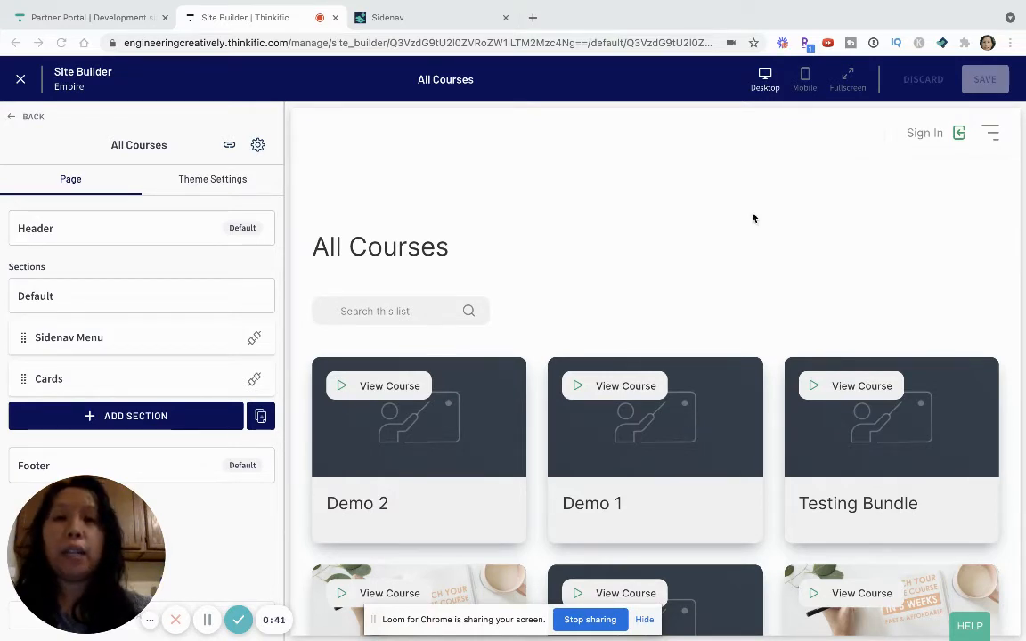
Switch to the Sidenav product page on the Power-Ups site and look over its description.
left_click(424, 24)
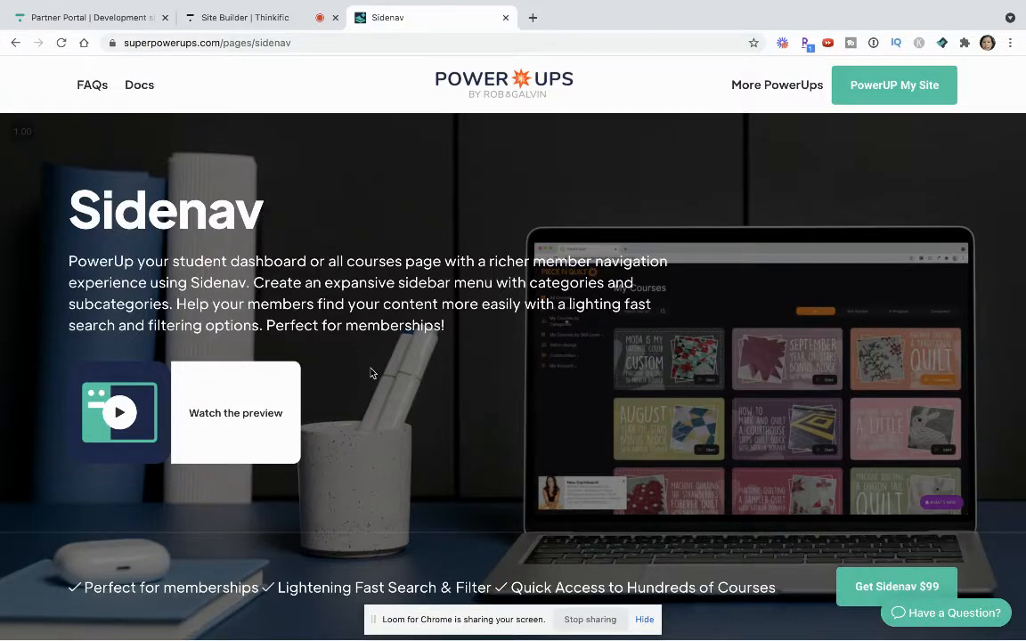
scroll(371, 373, "down", 3)
scroll(372, 374, "up", 3)
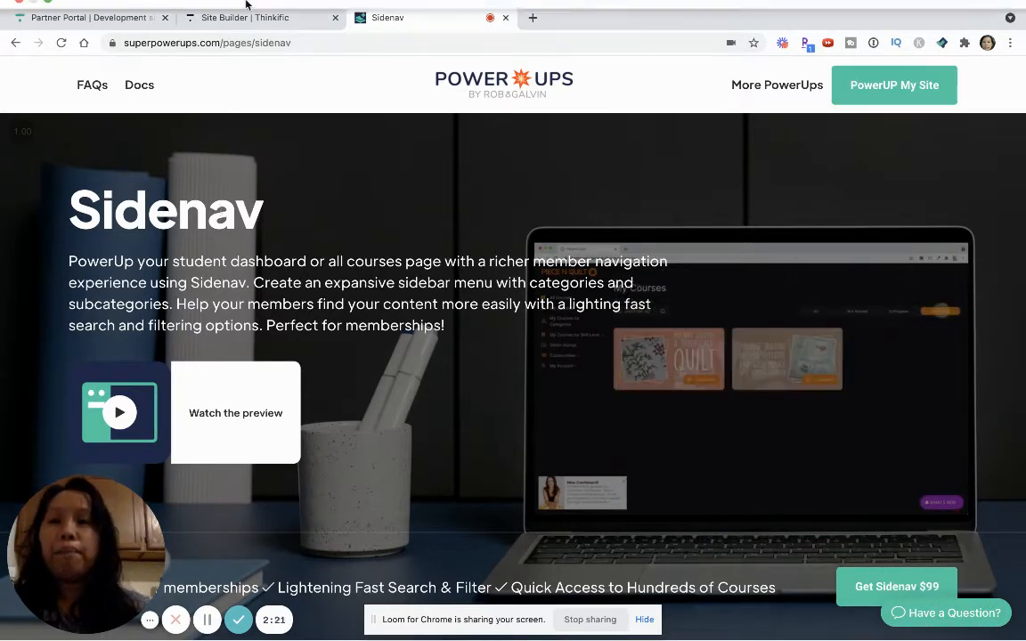
Return to the Thinkific Site Builder and reopen the All Courses page from the list of default pages.
mouse_move(224, 2)
mouse_move(254, 57)
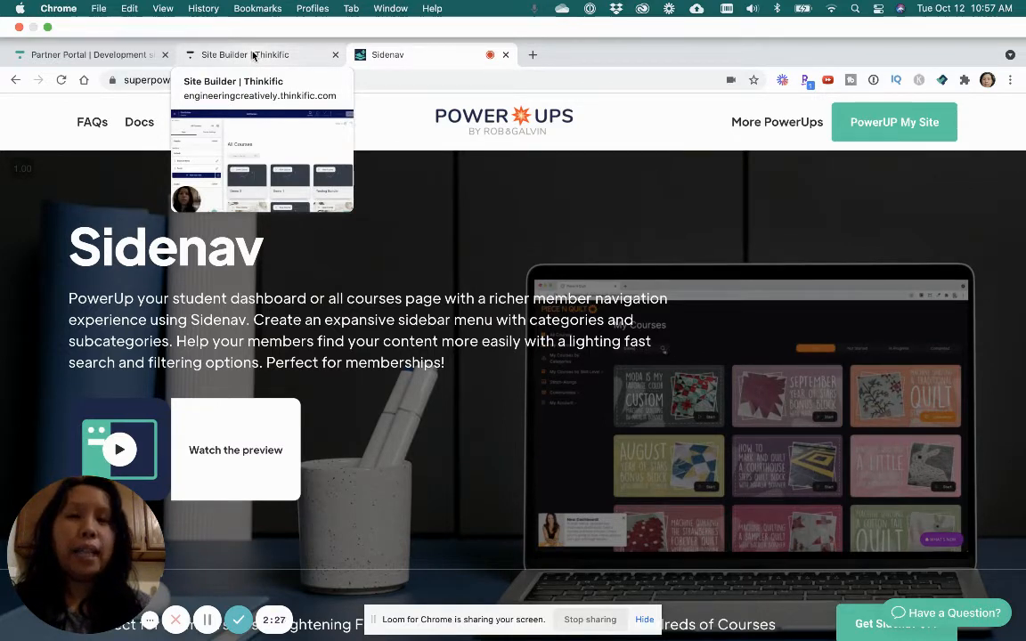
left_click(254, 57)
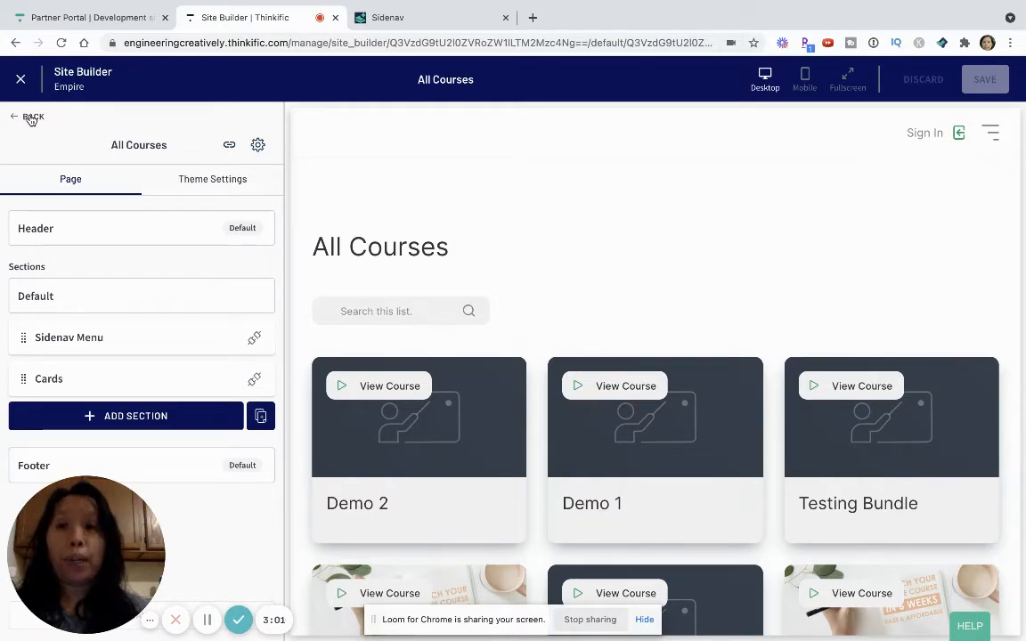
left_click(30, 119)
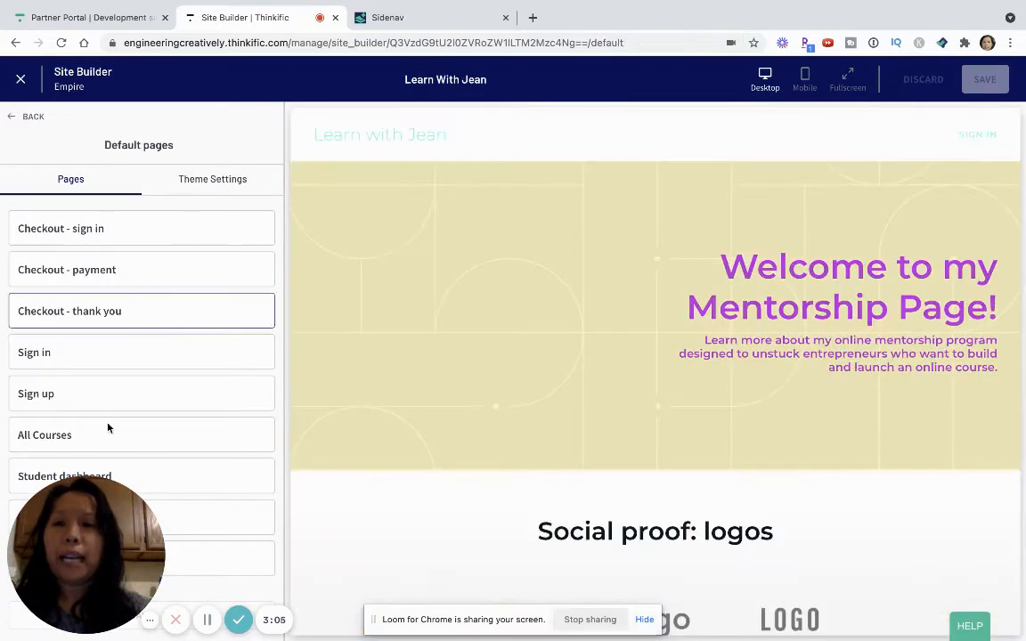
left_click_drag(98, 510, 416, 508)
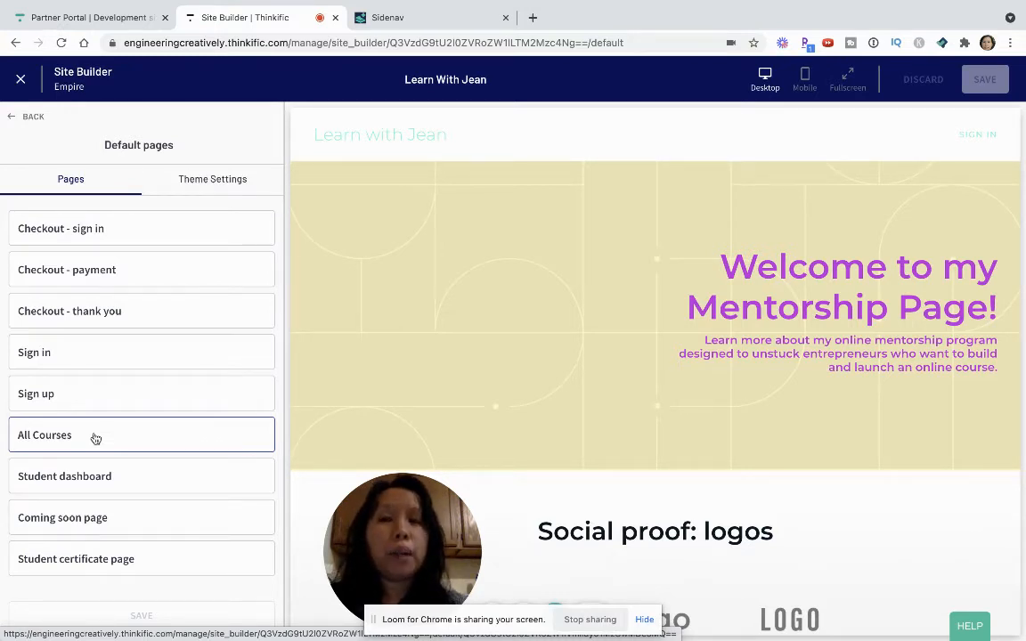
left_click(95, 436)
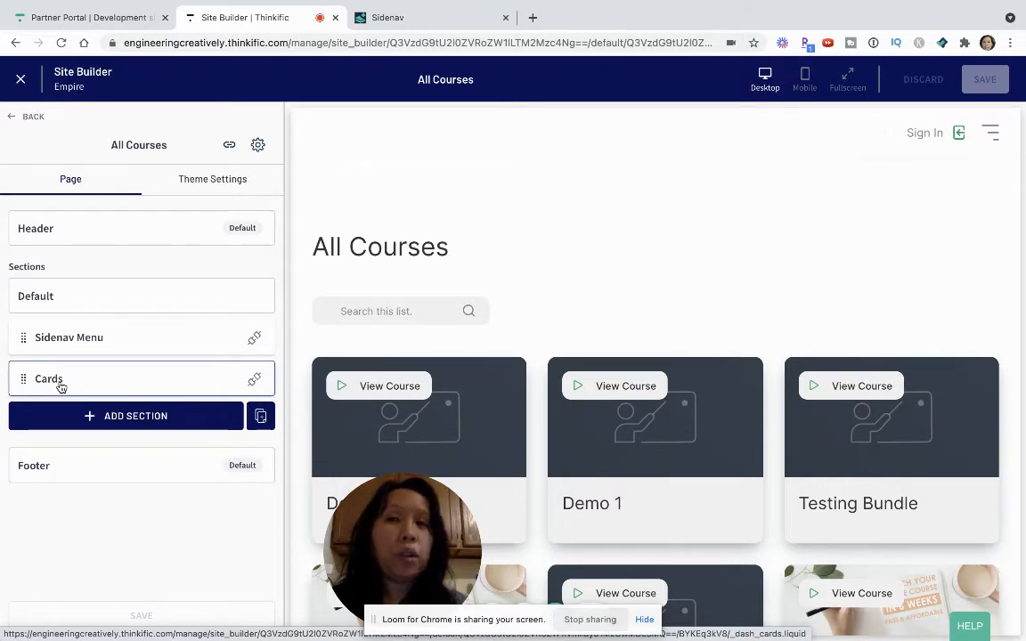
Search the library of new sections for "sidena" and examine the Sidenav PowerUp sections without adding any.
left_click(116, 419)
left_click(410, 175)
type("sie")
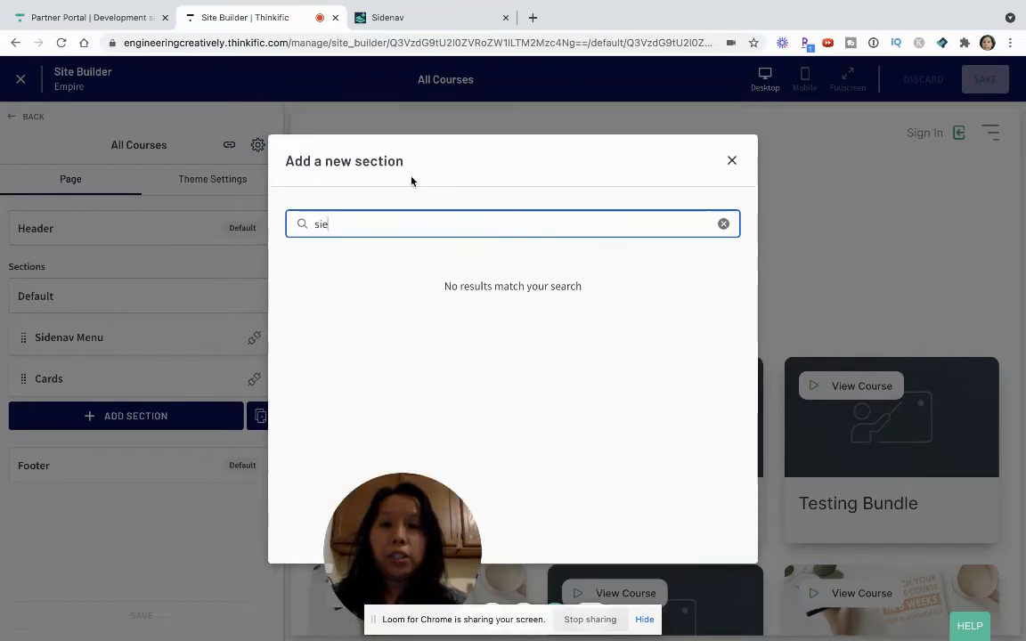
key("BackSpace")
type("de")
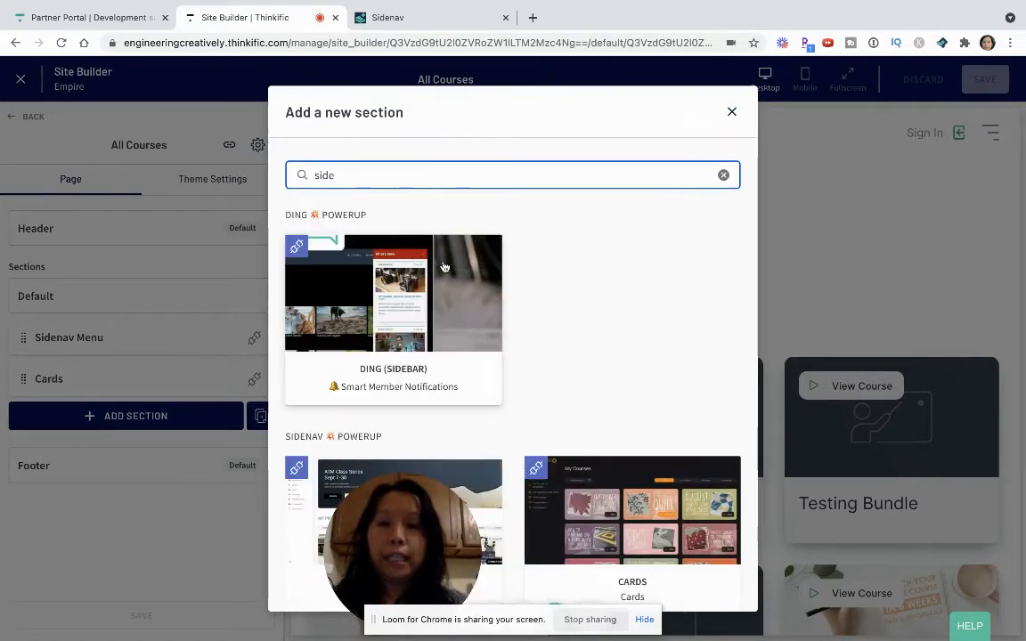
type("na")
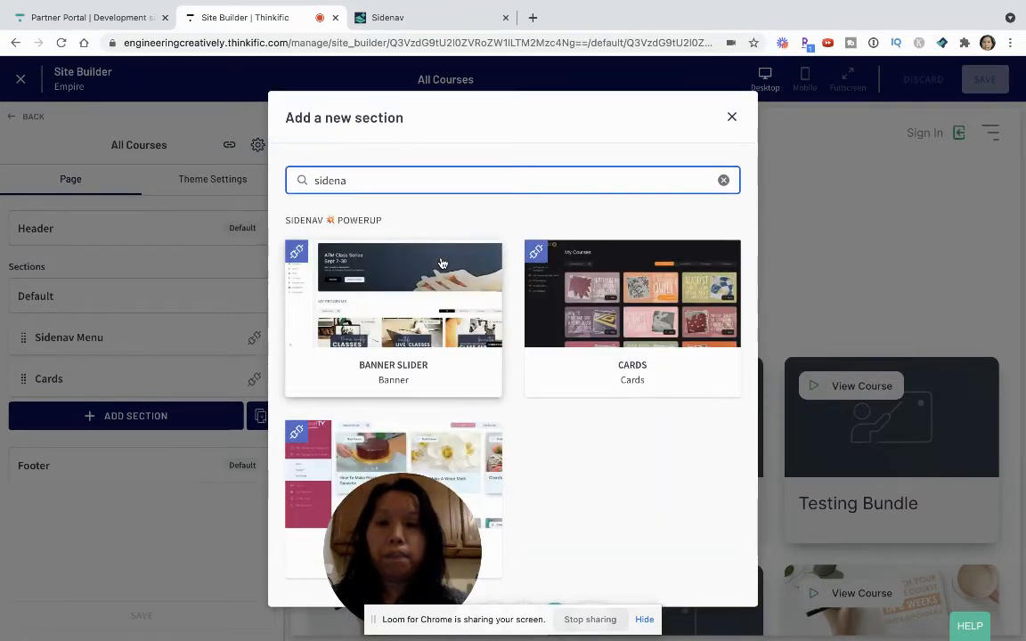
left_click_drag(422, 505, 694, 497)
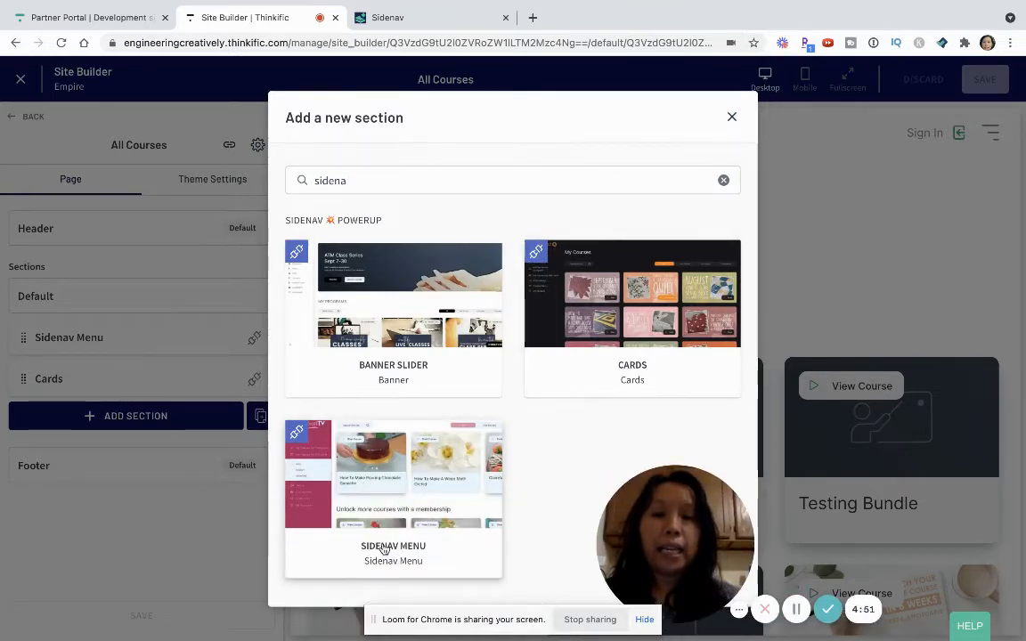
left_click(731, 117)
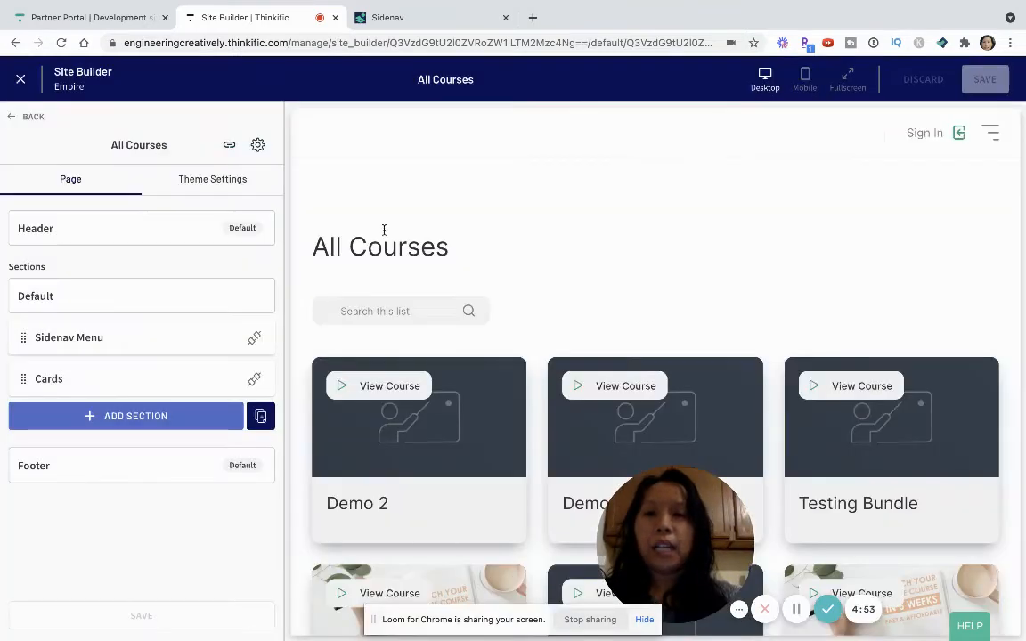
Open the Sidenav Menu section of the All Courses page and review its Logo image, link and URL settings.
left_click(89, 342)
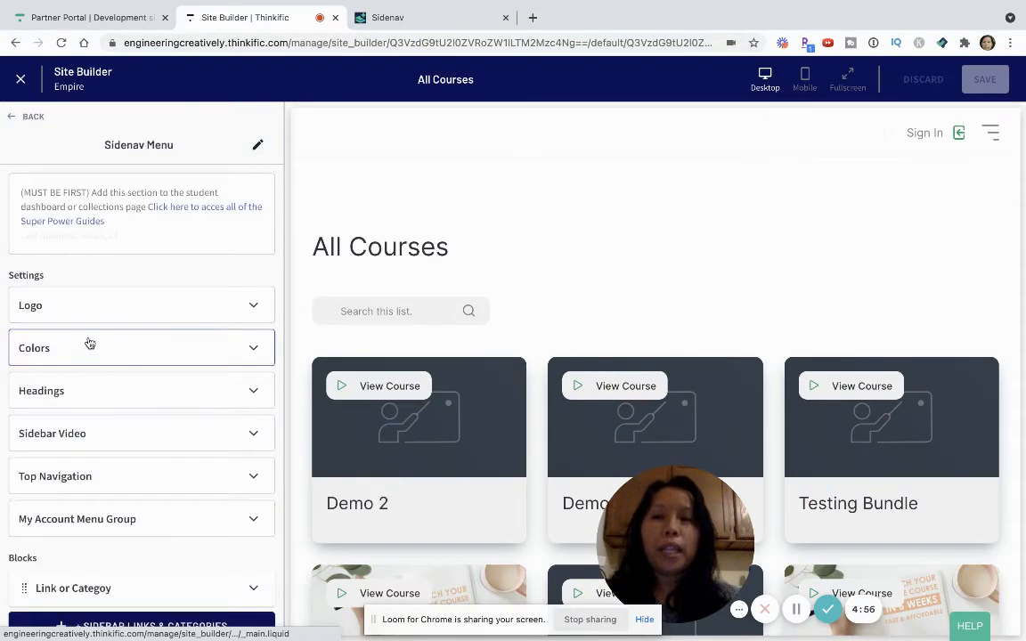
left_click(30, 121)
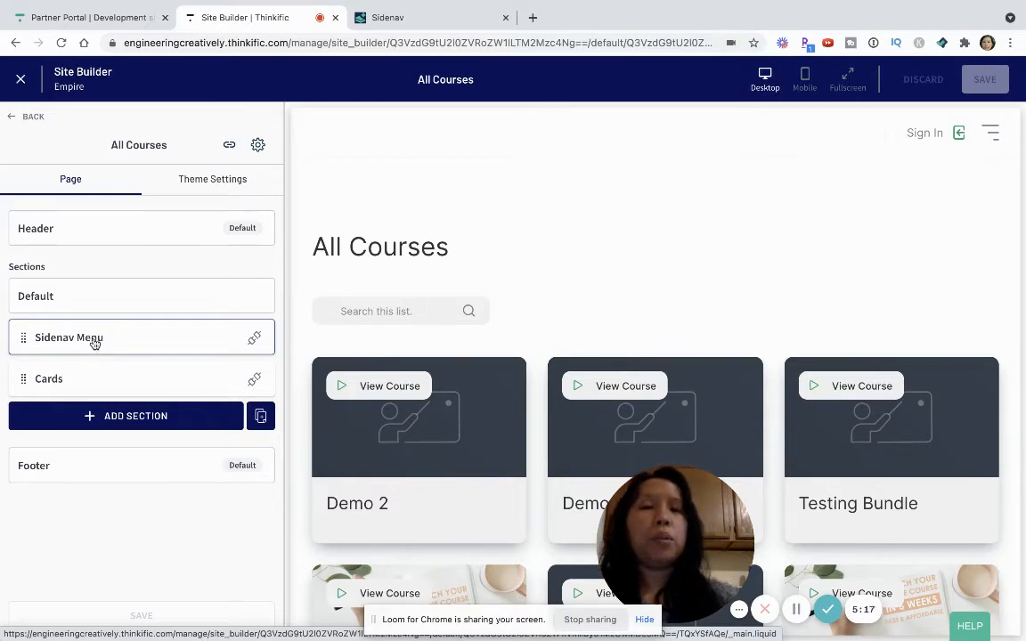
left_click(94, 343)
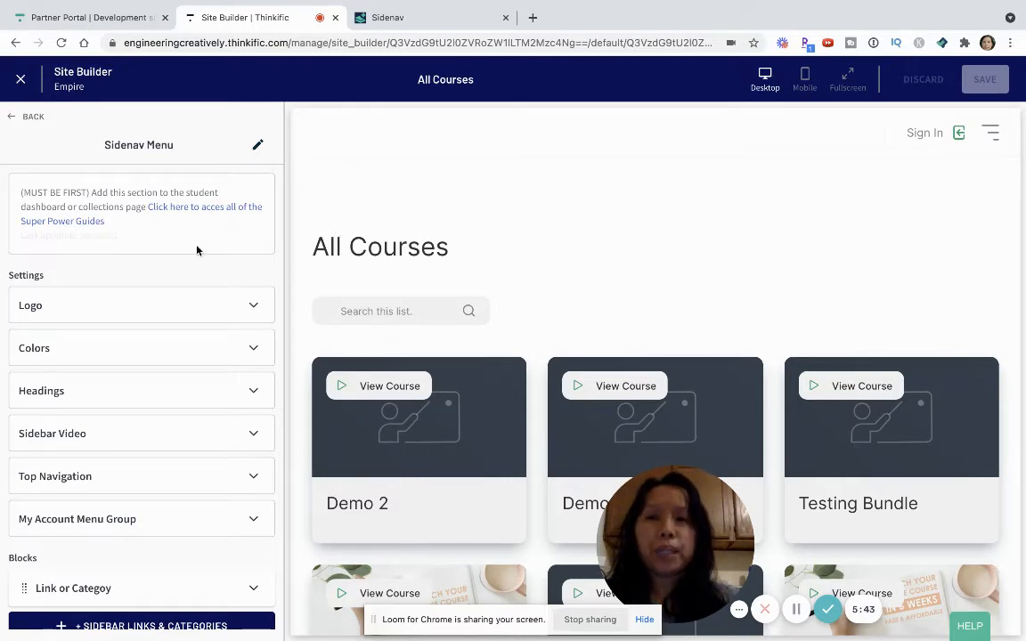
scroll(172, 335, "down", 2)
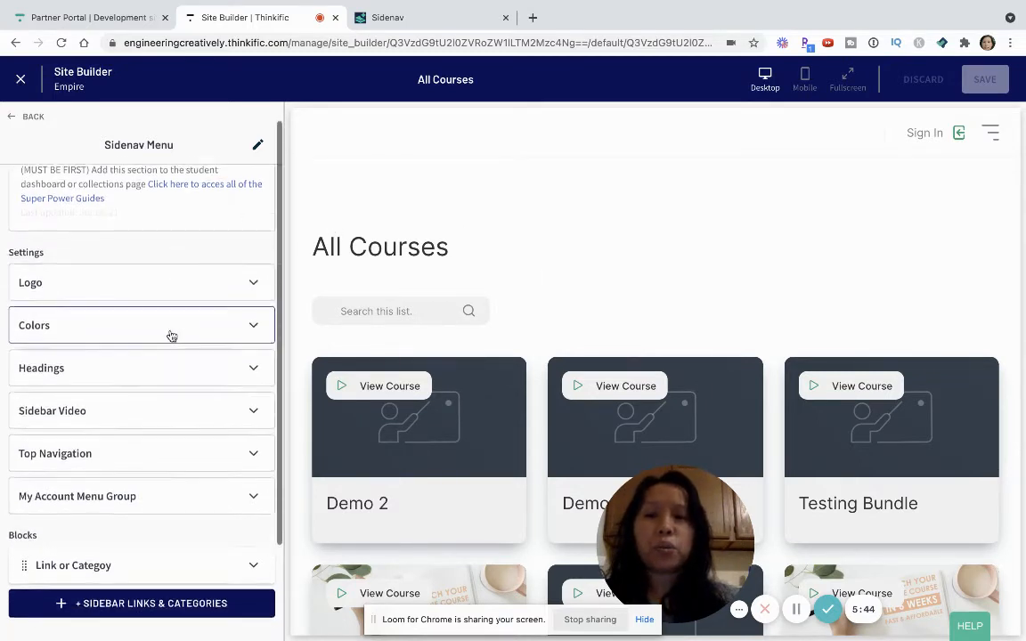
left_click(111, 263)
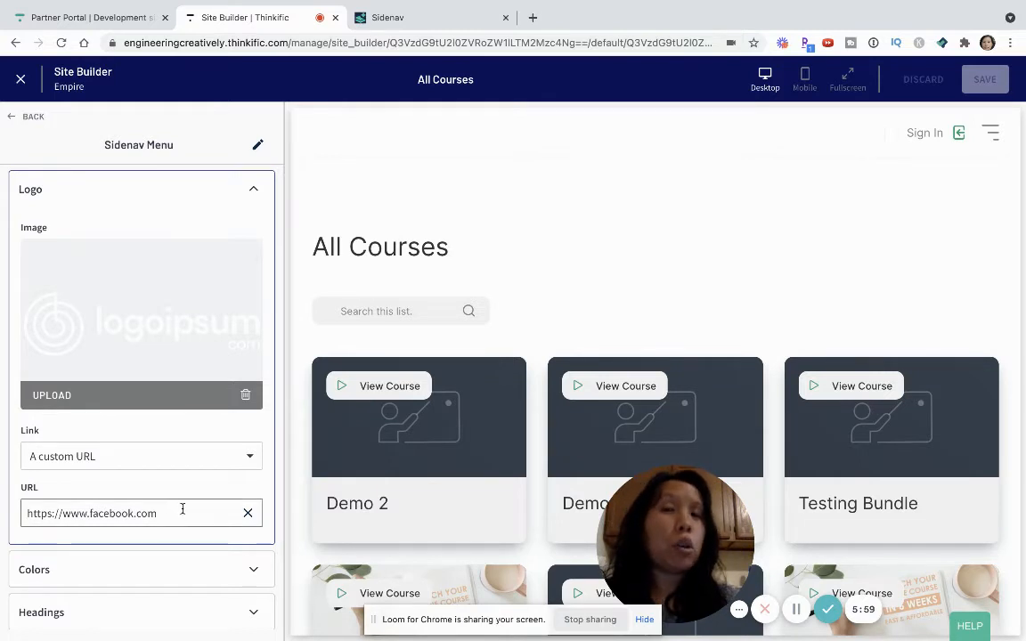
left_click(248, 189)
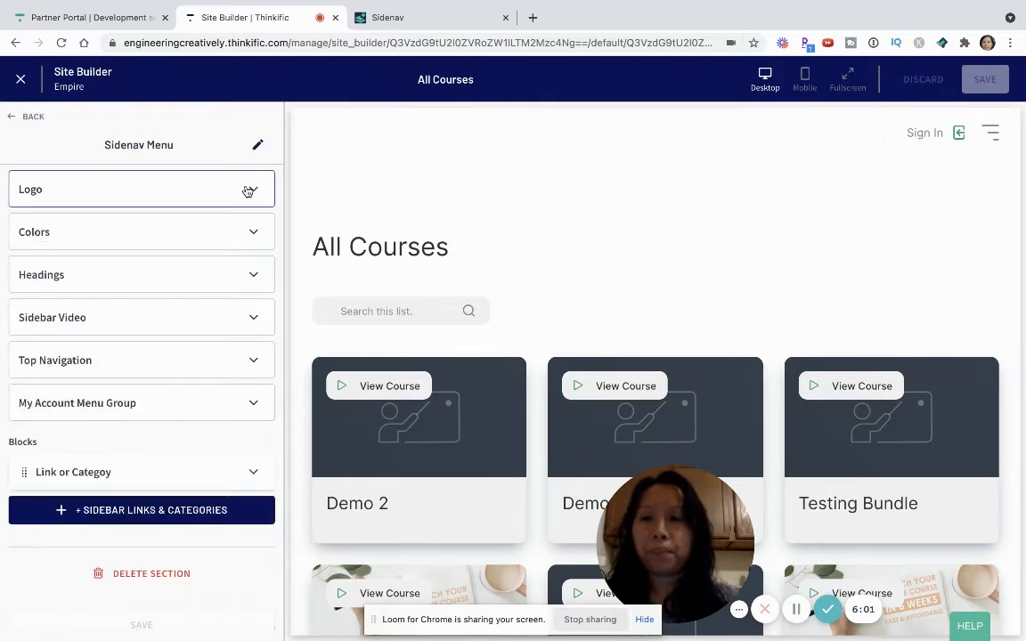
Review the Colors settings of the Sidenav Menu, including the background, text and navigation colors.
left_click(195, 225)
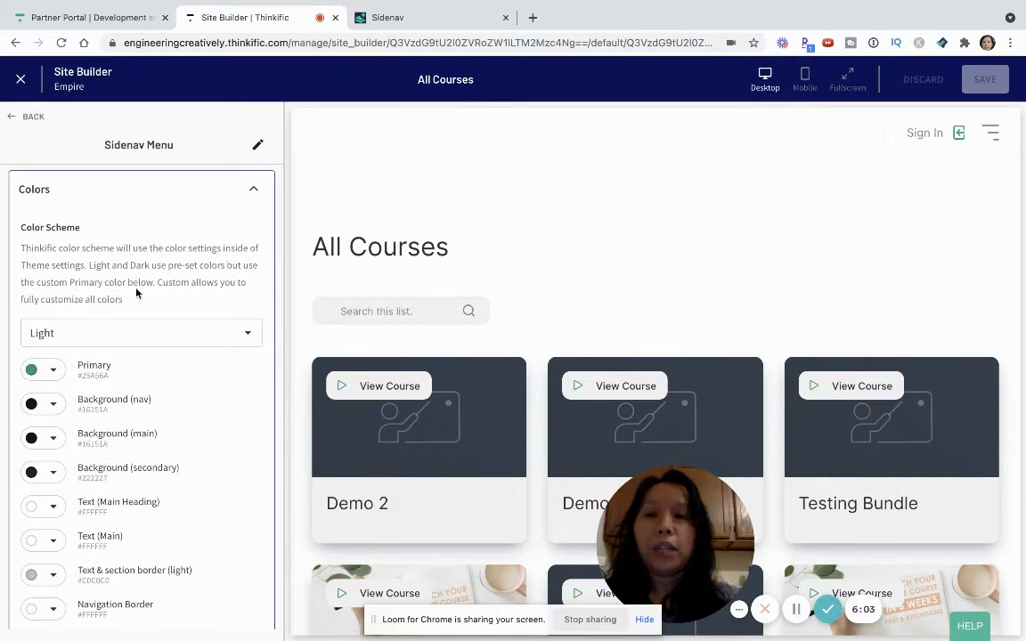
scroll(146, 374, "down", 3)
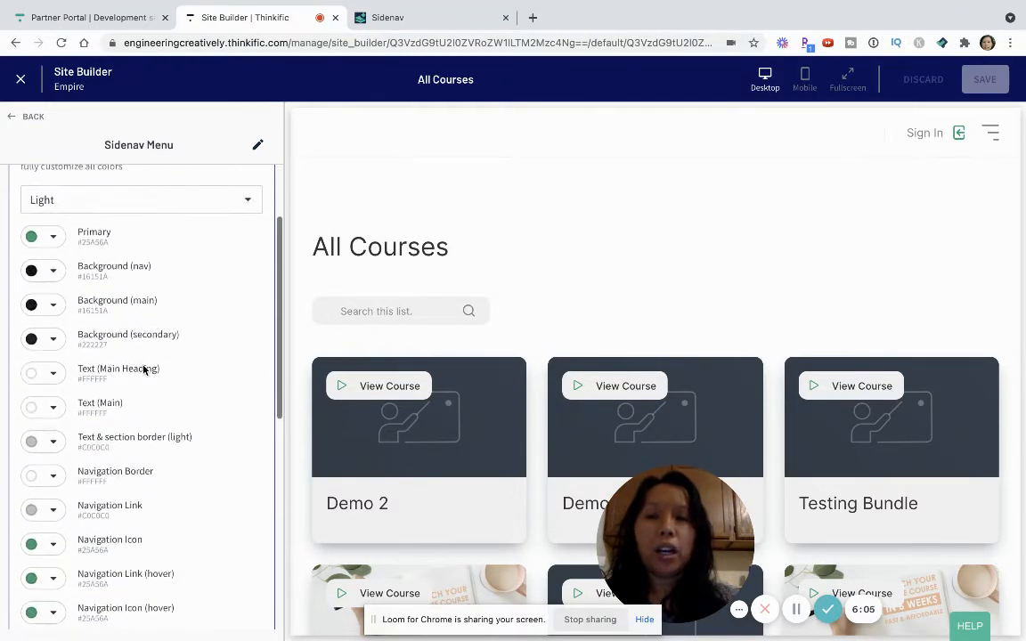
scroll(142, 374, "down", 2)
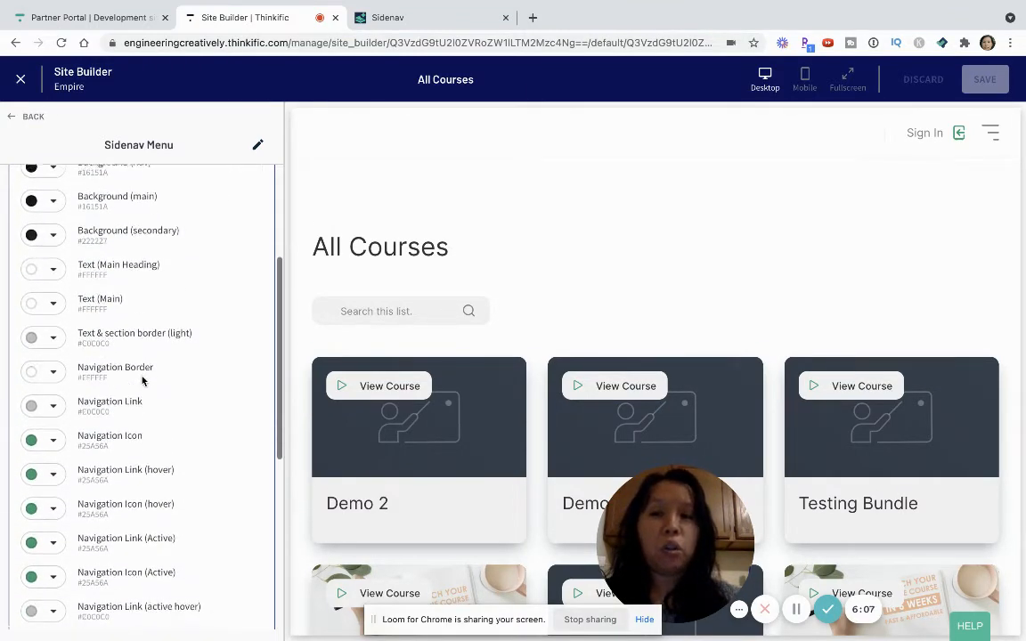
scroll(149, 456, "down", 2)
scroll(146, 407, "up", 7)
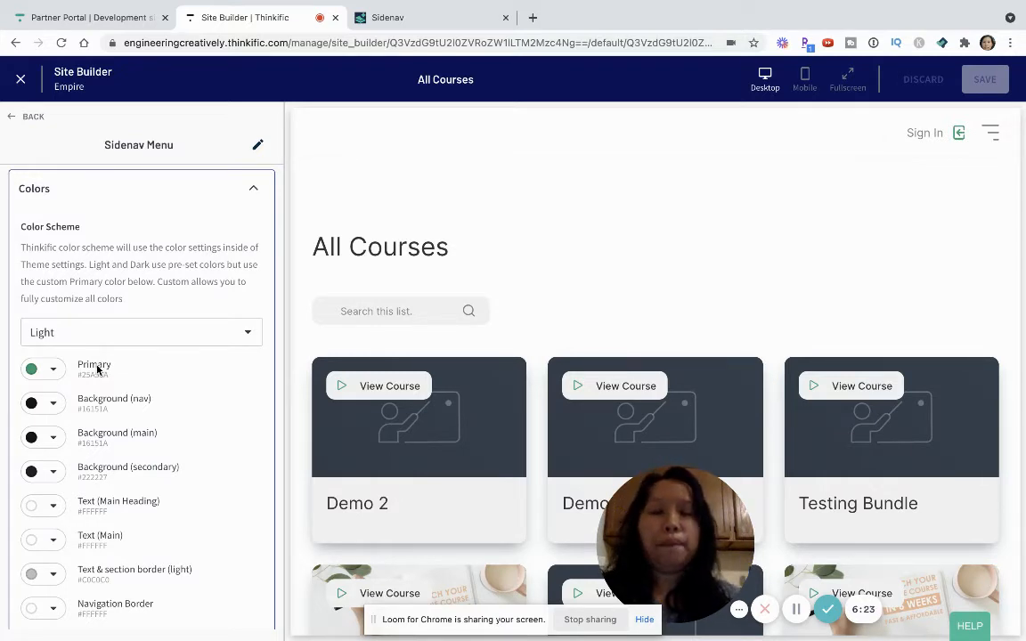
Set the Sidenav Menu's color scheme to Thinkific and check the course cards in the page preview.
left_click(161, 345)
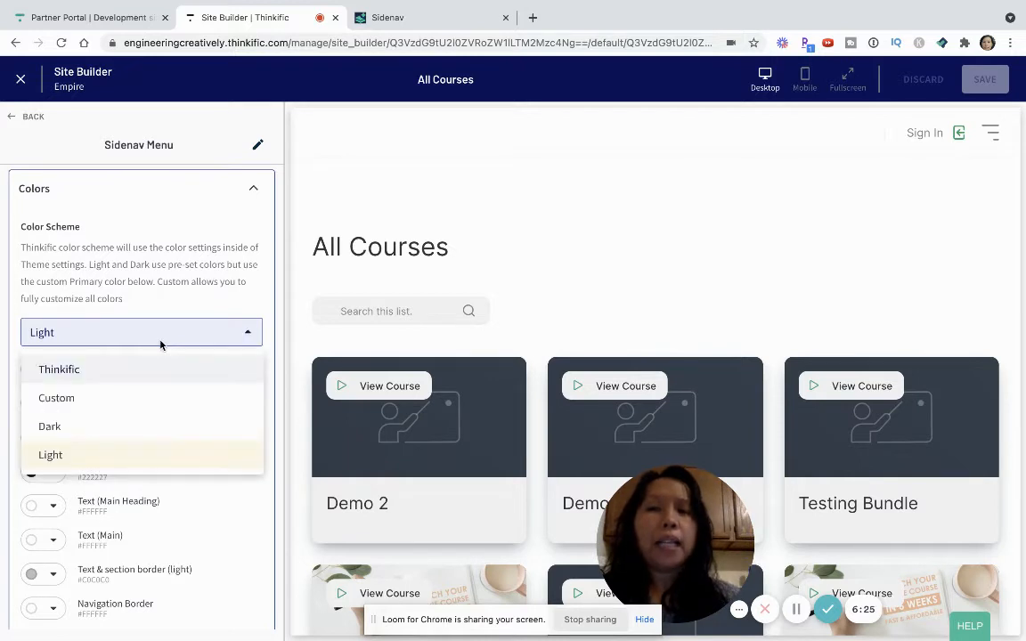
left_click(451, 273)
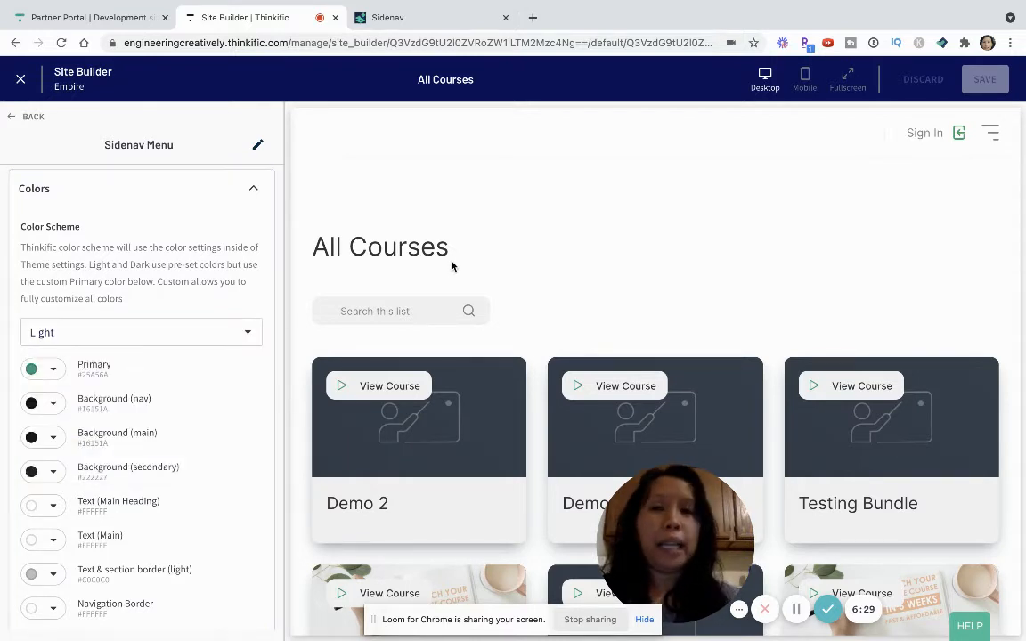
left_click(195, 332)
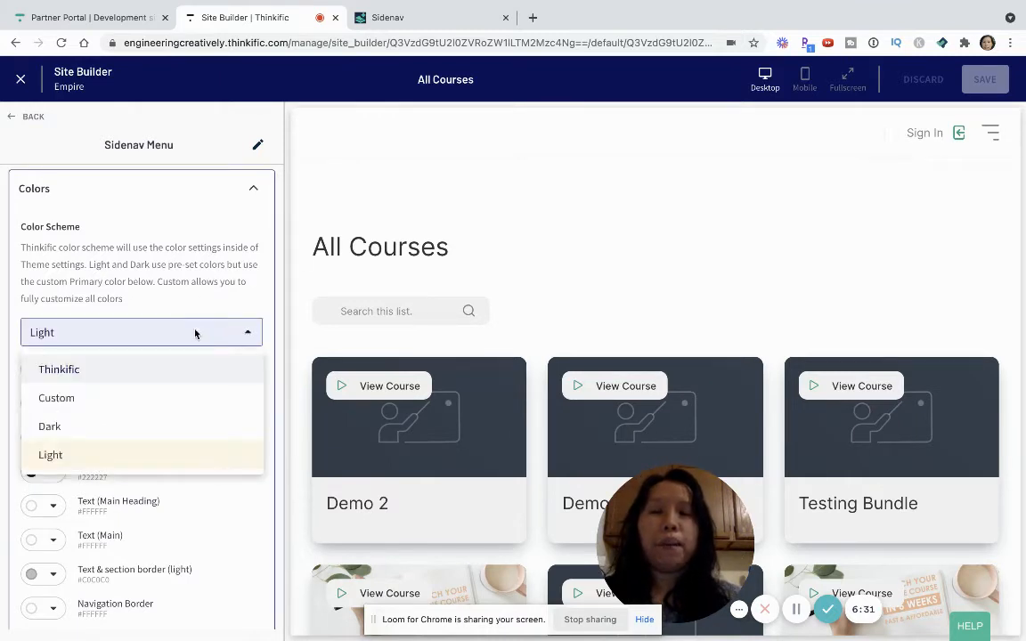
left_click(195, 333)
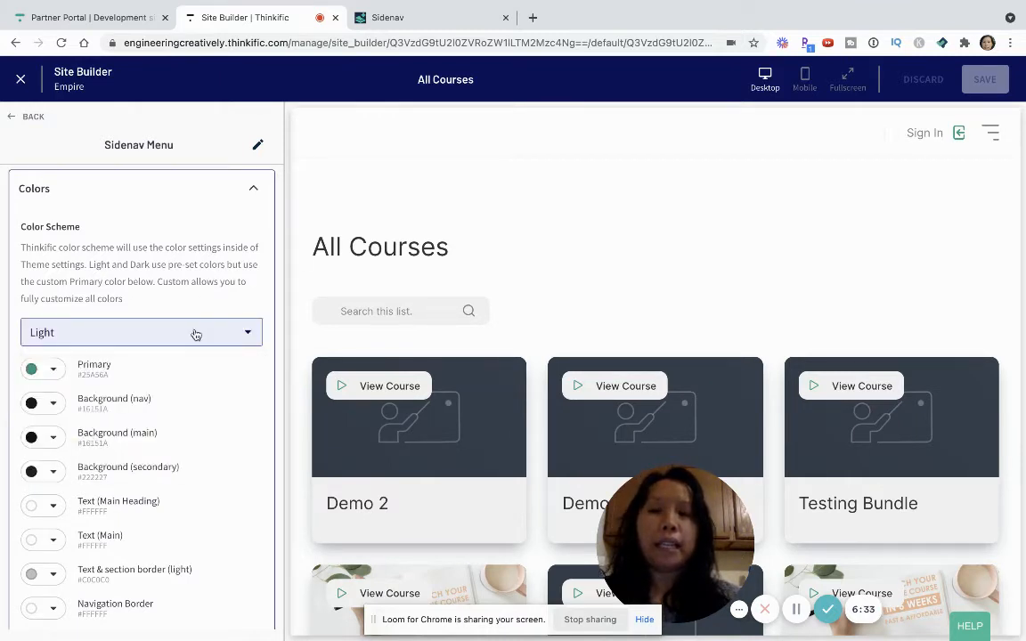
left_click(187, 335)
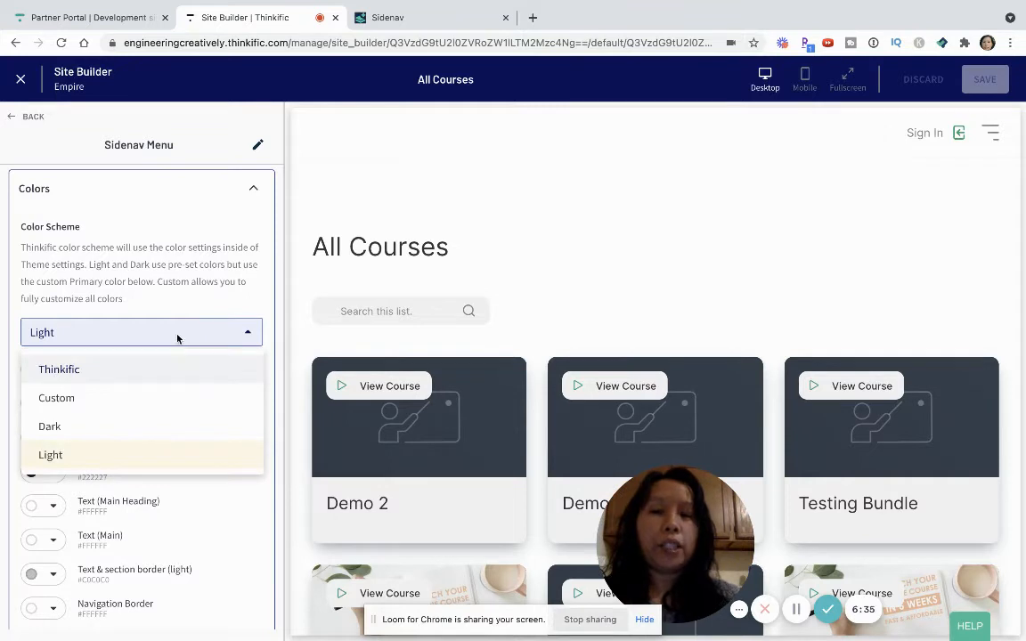
left_click(73, 370)
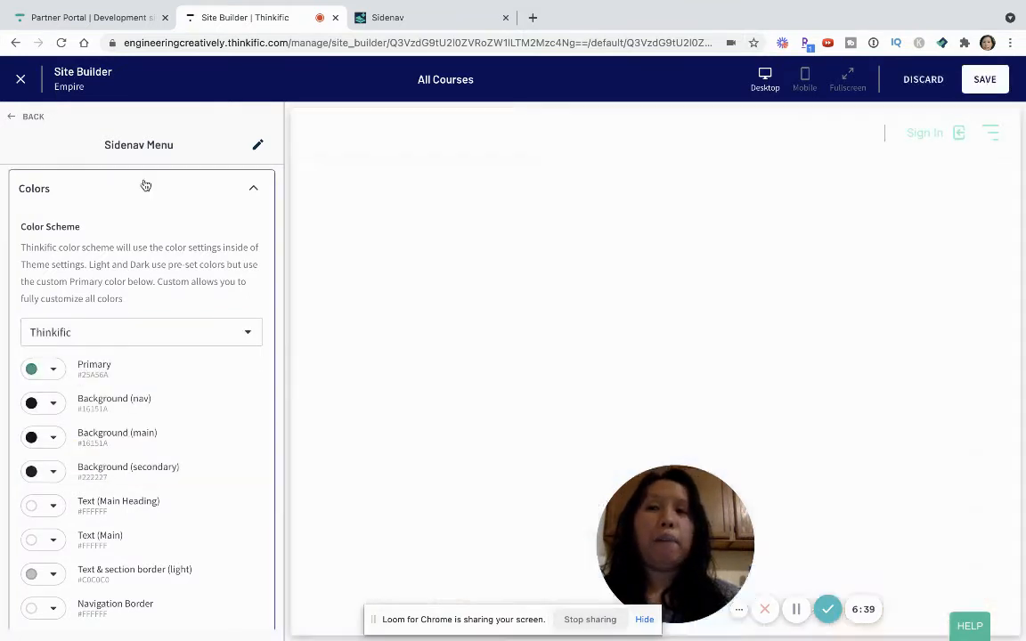
scroll(416, 345, "down", 2)
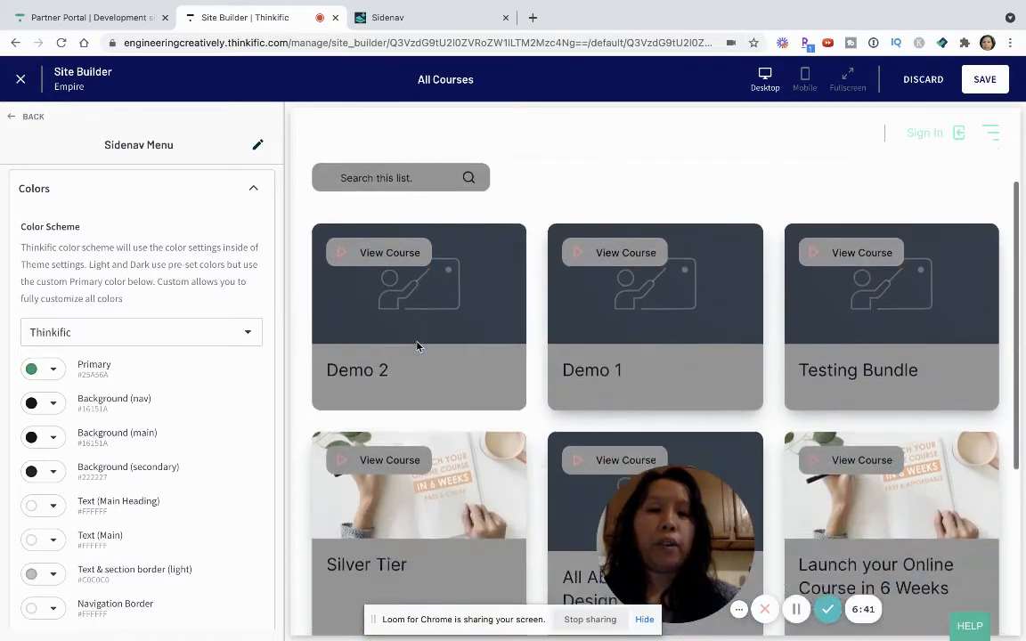
scroll(416, 346, "down", 2)
scroll(416, 344, "up", 4)
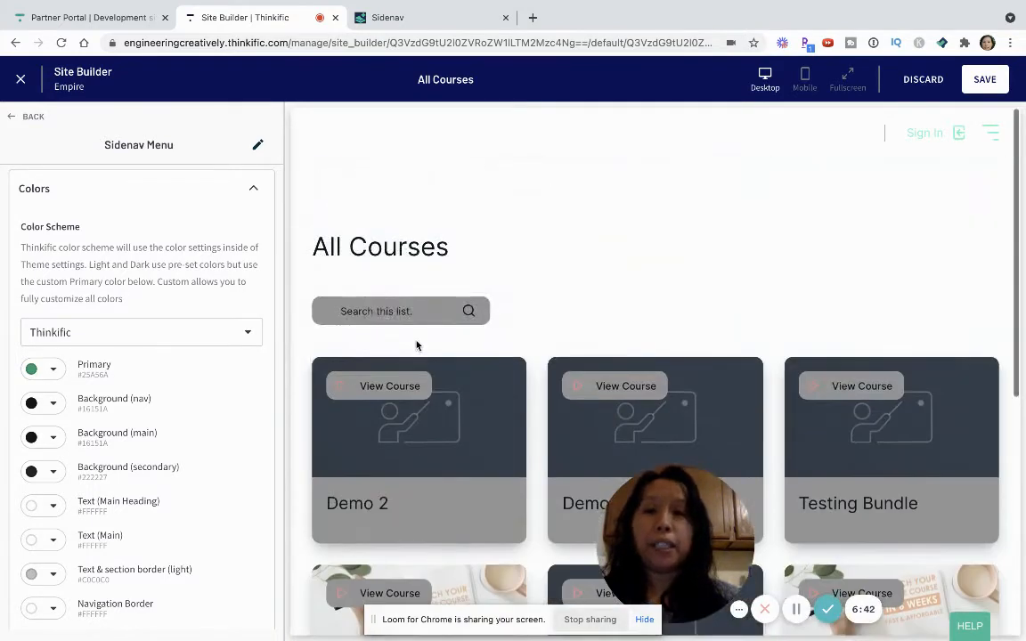
Change the Sidenav Menu's color scheme to Custom and check the course cards in the page preview.
left_click(194, 332)
left_click(86, 396)
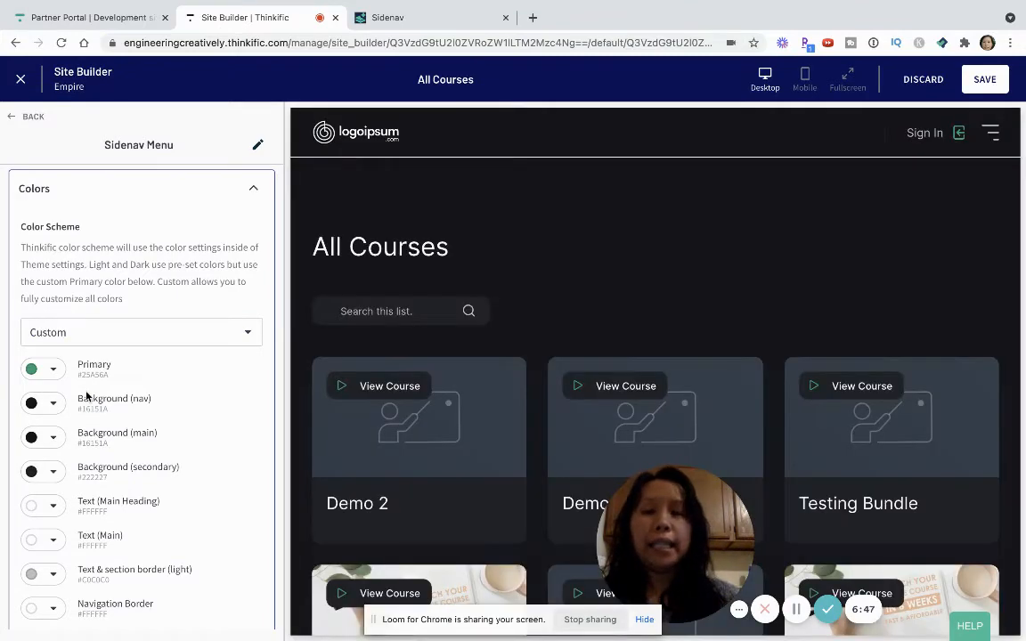
scroll(456, 395, "down", 5)
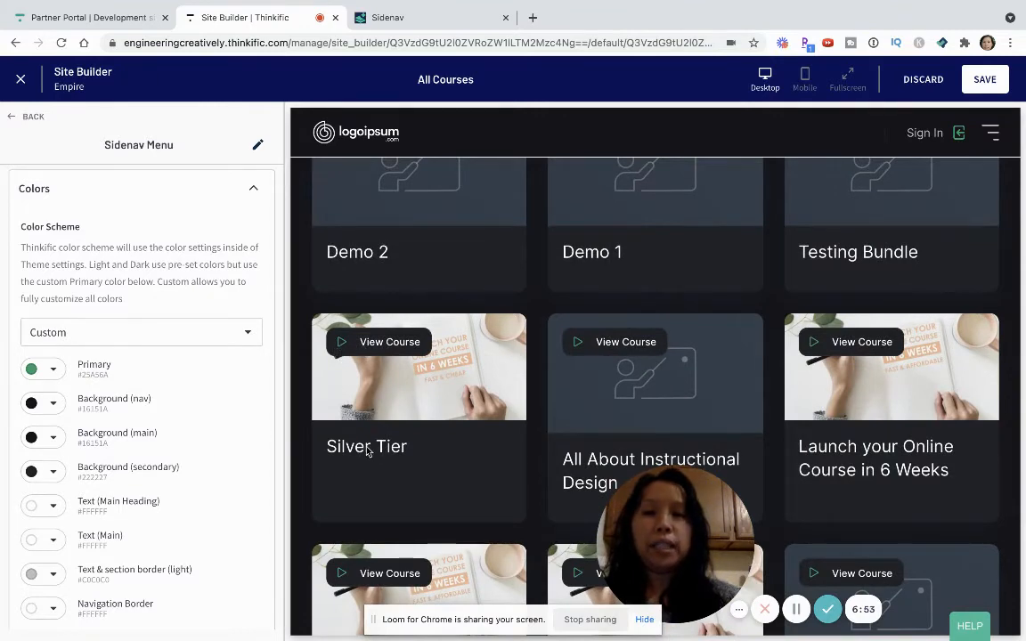
Switch the Sidenav Menu's color scheme to Dark and check the course cards in the page preview.
left_click(227, 333)
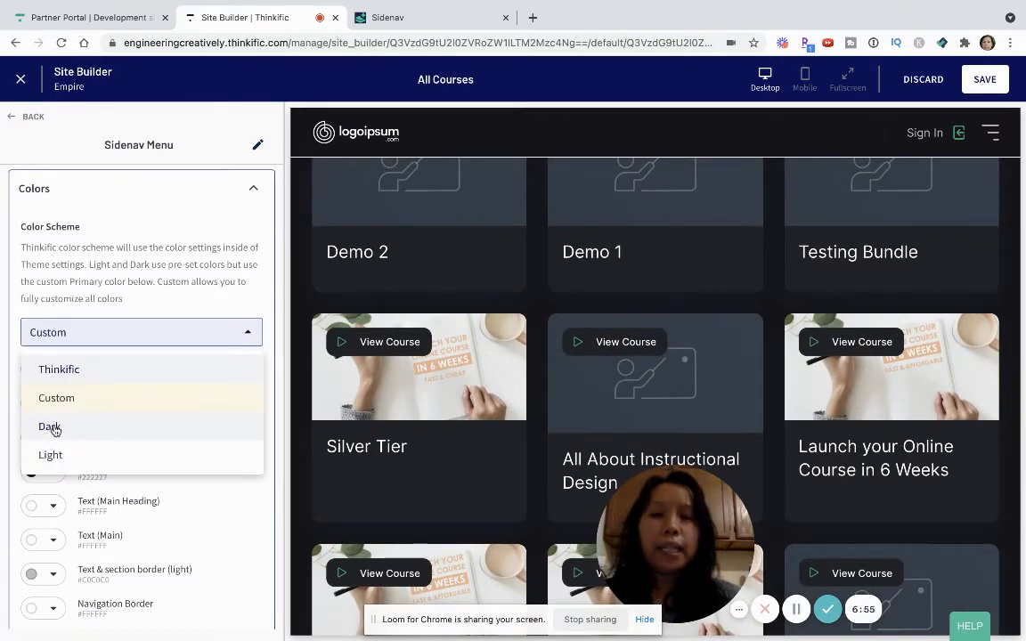
left_click(53, 427)
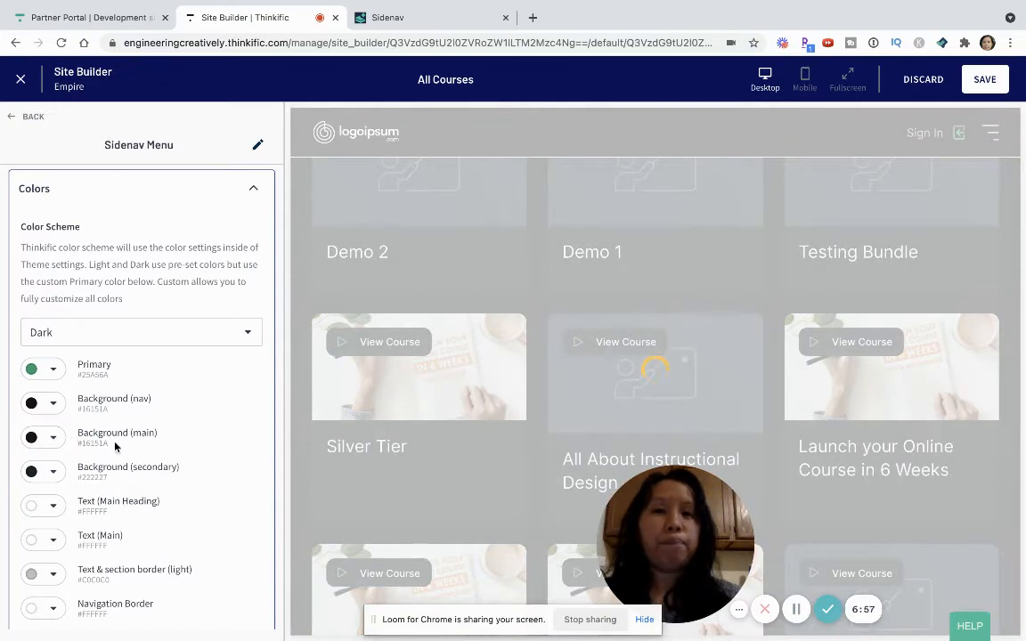
scroll(437, 332, "down", 5)
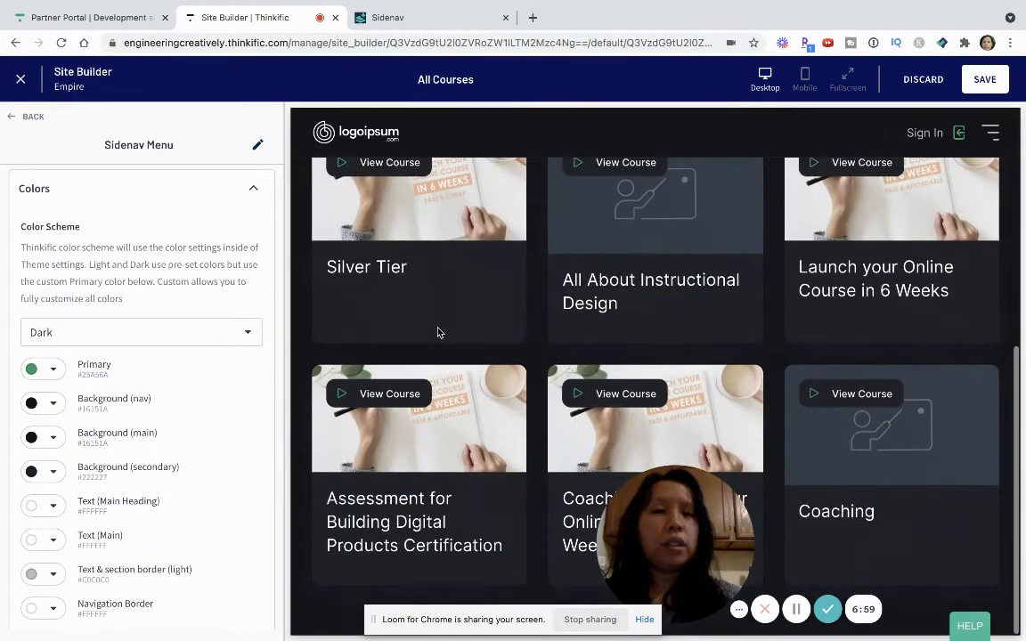
In the Sidenav Menu's Headings settings, insert "Thinkific" before "Account" in the My Account heading.
scroll(157, 442, "down", 5)
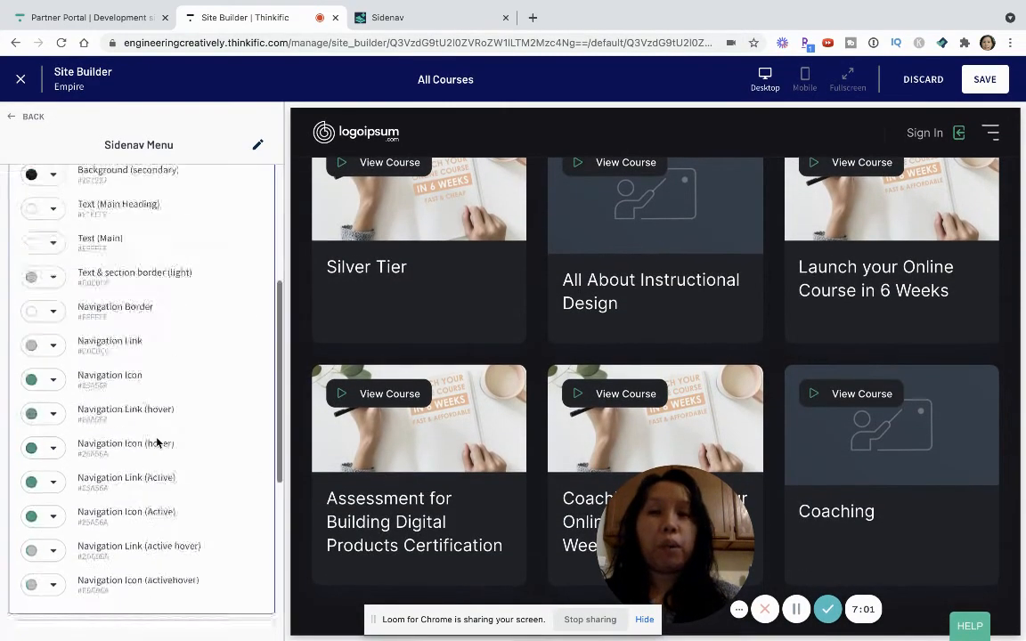
scroll(155, 411, "down", 3)
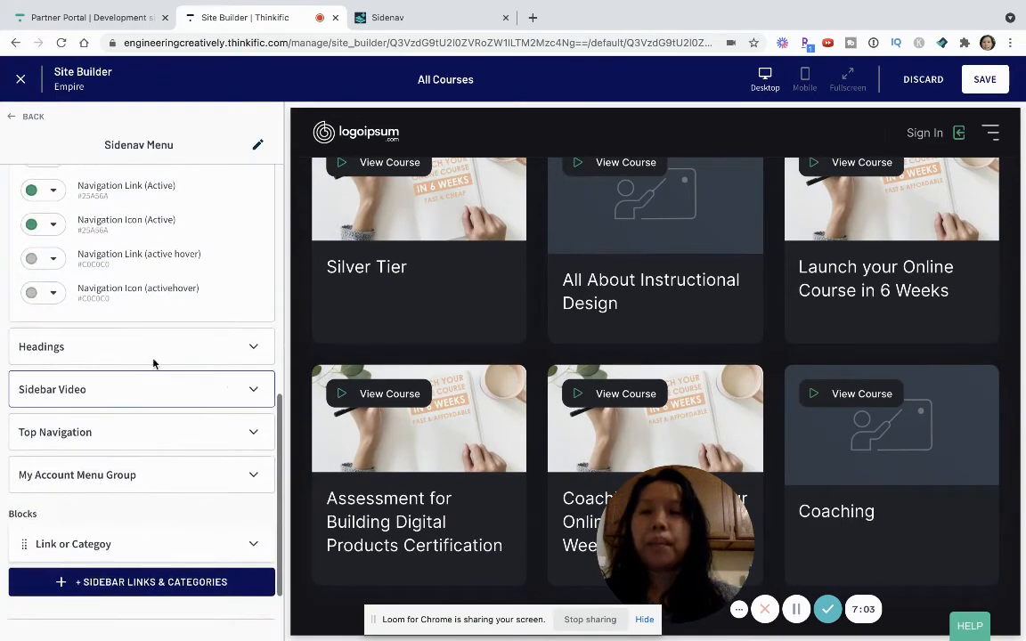
left_click(155, 349)
scroll(154, 350, "down", 3)
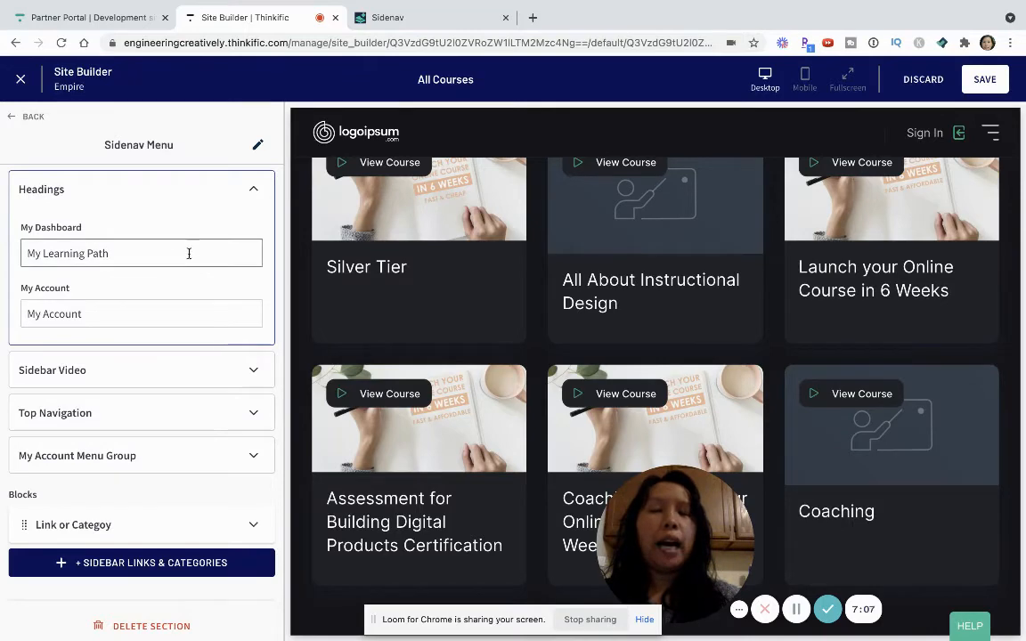
scroll(531, 264, "up", 1)
scroll(530, 264, "up", 5)
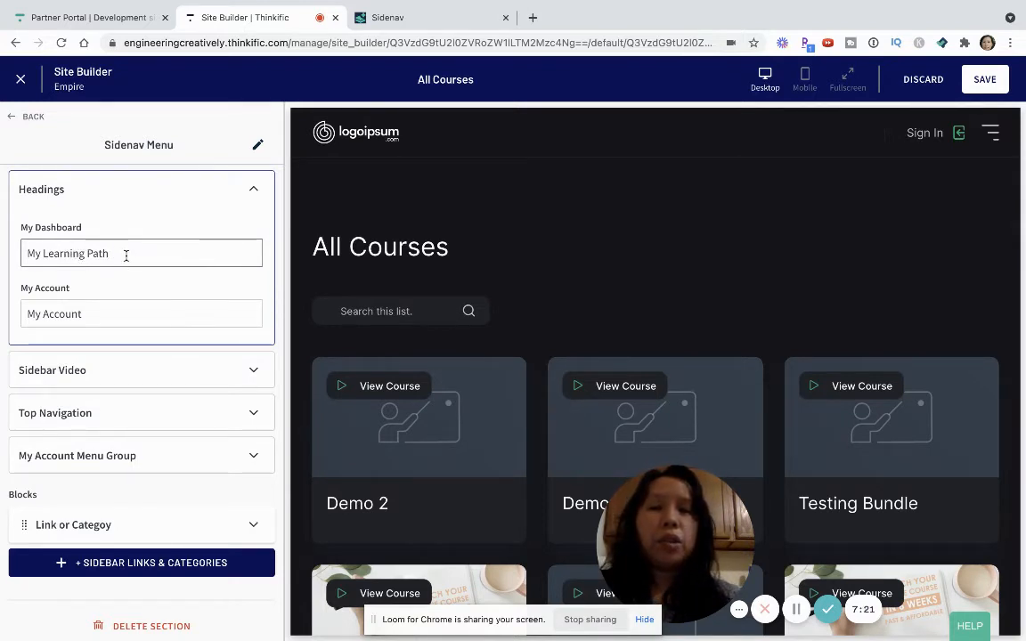
left_click(44, 314)
type("Thinkific")
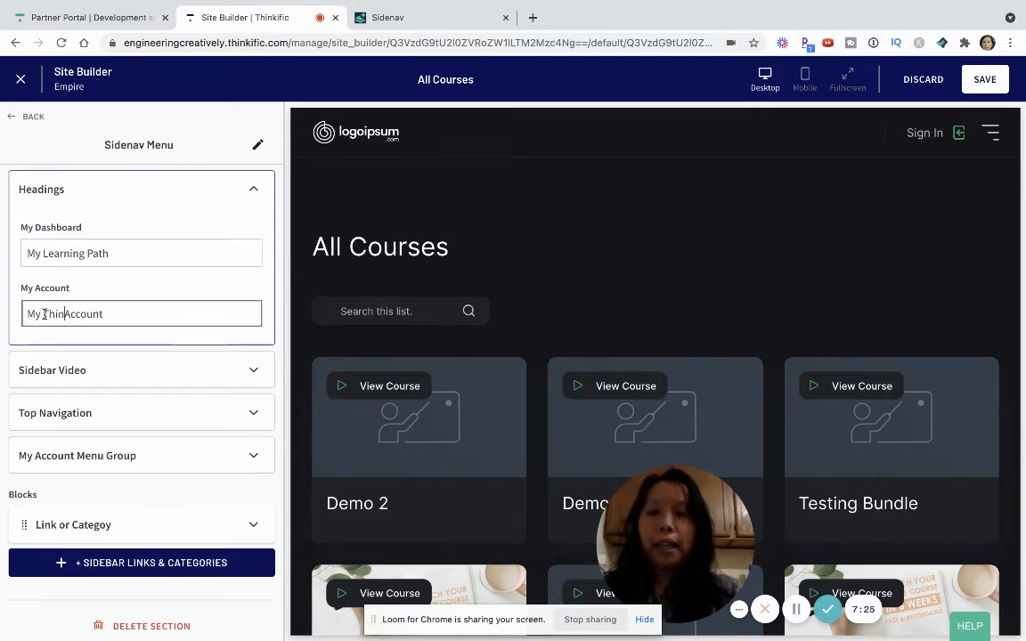
Review the Sidebar Video settings, including the background image, video source, YouTube link, heading and sub heading, and look over the page preview.
left_click(103, 367)
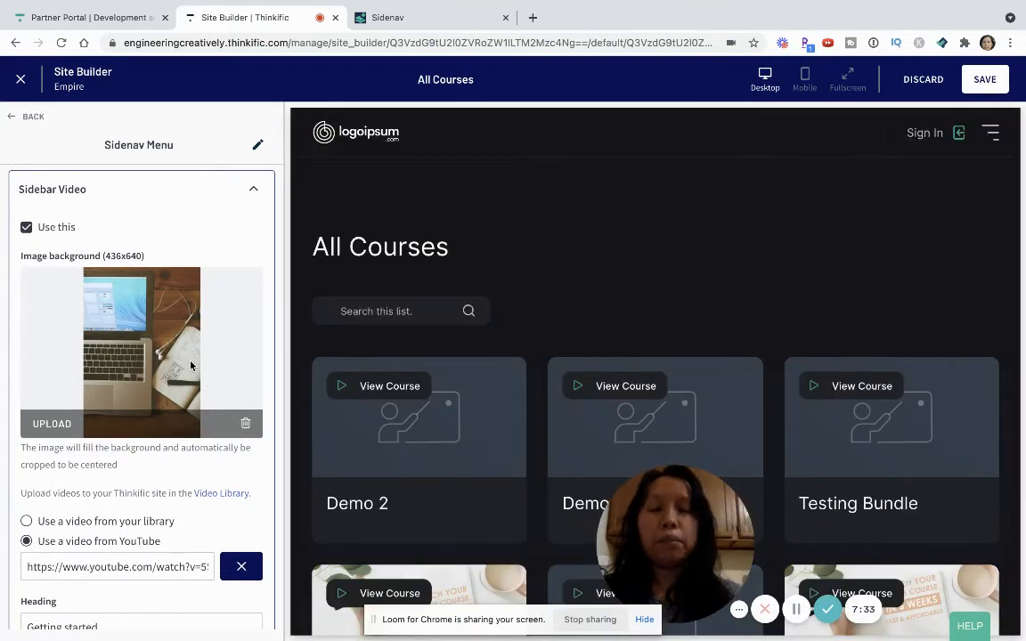
scroll(485, 281, "down", 1)
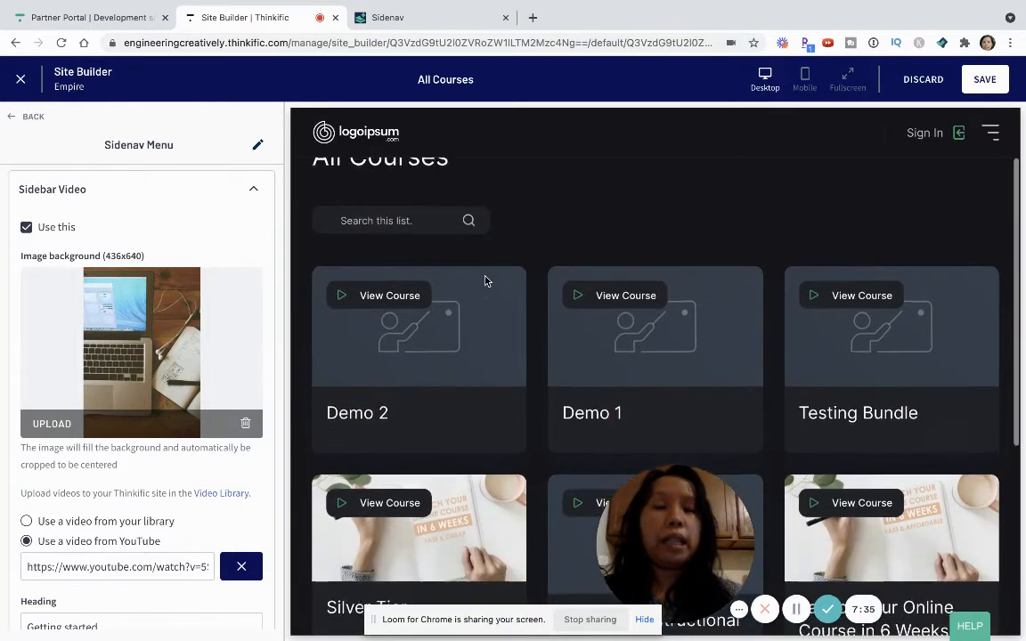
scroll(485, 281, "down", 2)
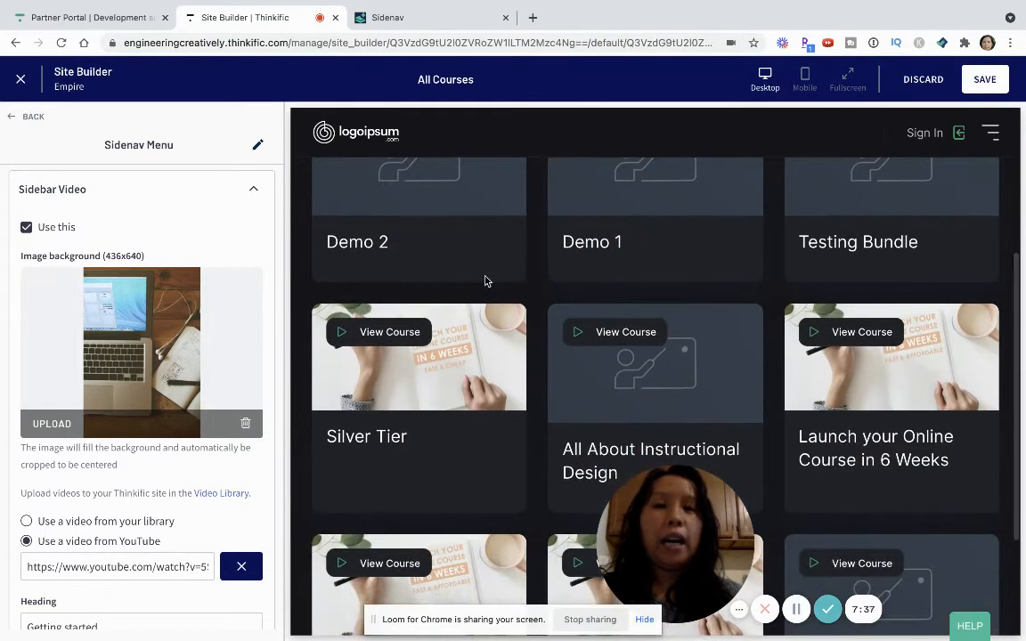
scroll(485, 282, "up", 1)
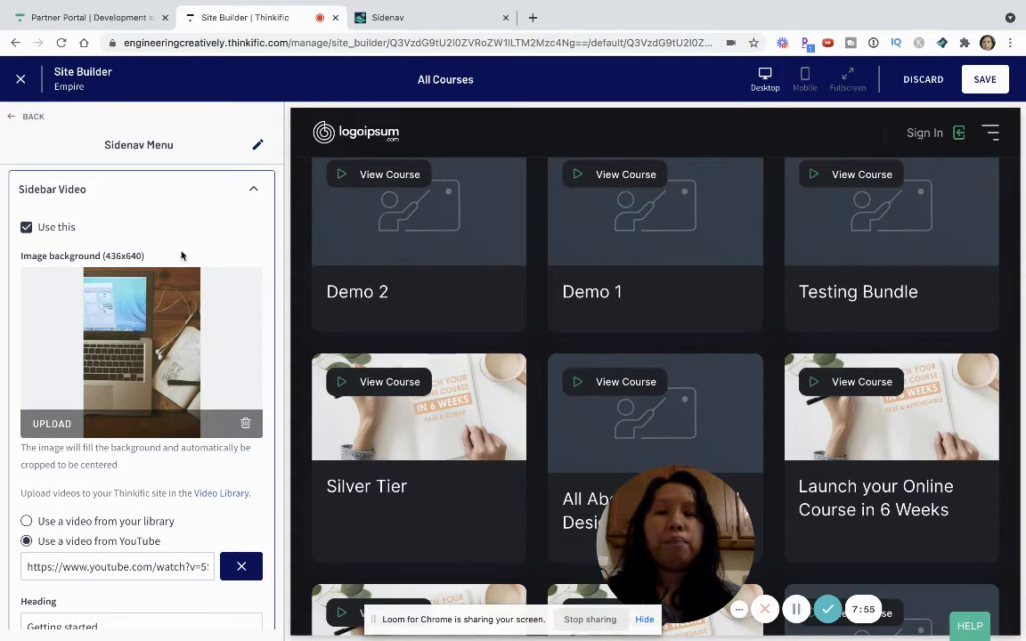
scroll(211, 348, "down", 2)
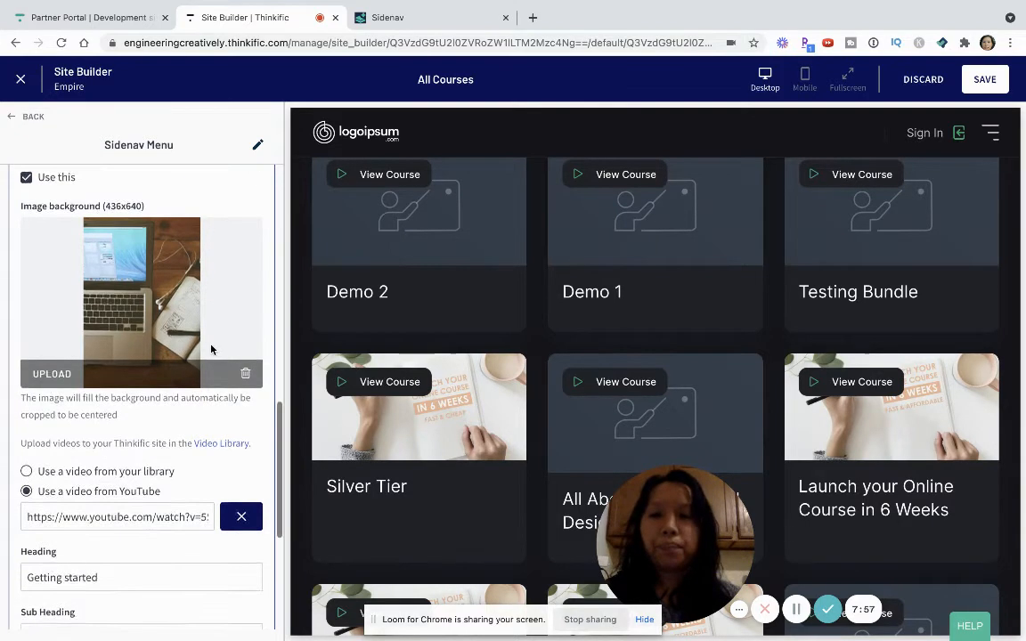
scroll(211, 348, "up", 1)
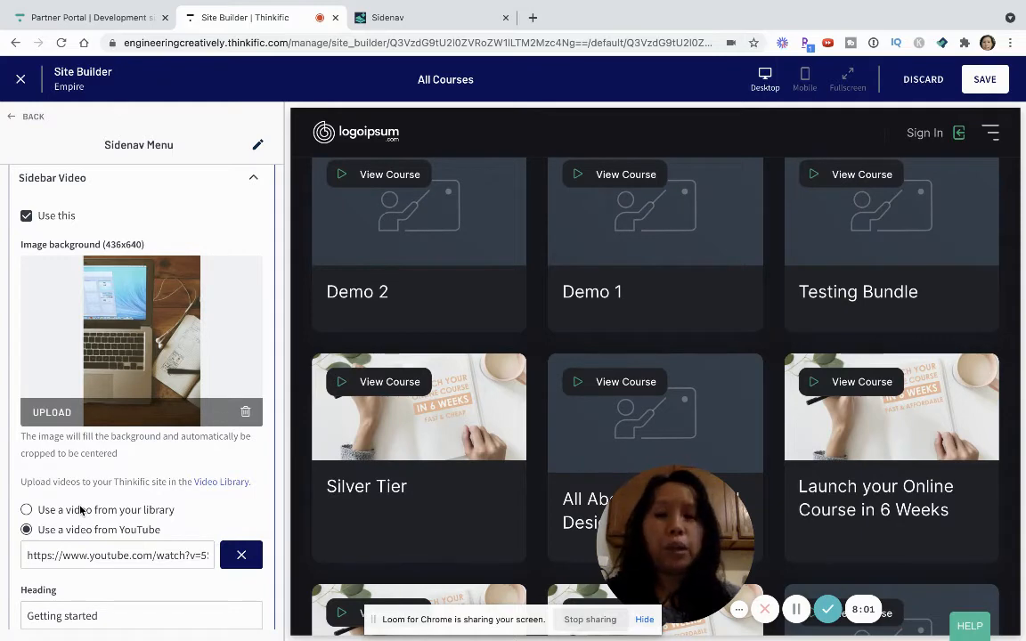
left_click(86, 554)
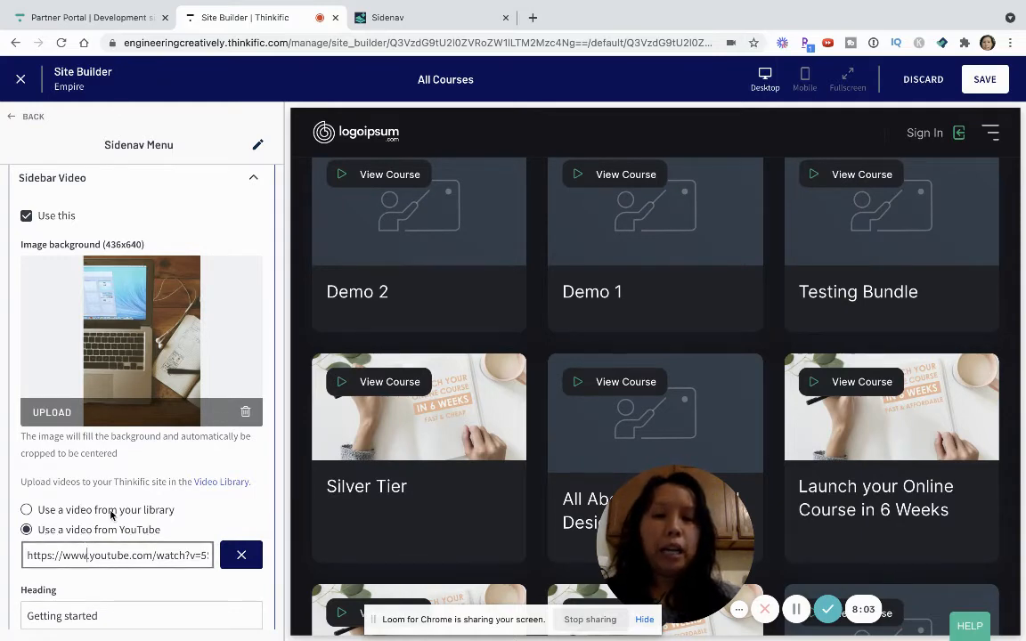
scroll(110, 514, "down", 3)
scroll(131, 414, "up", 3)
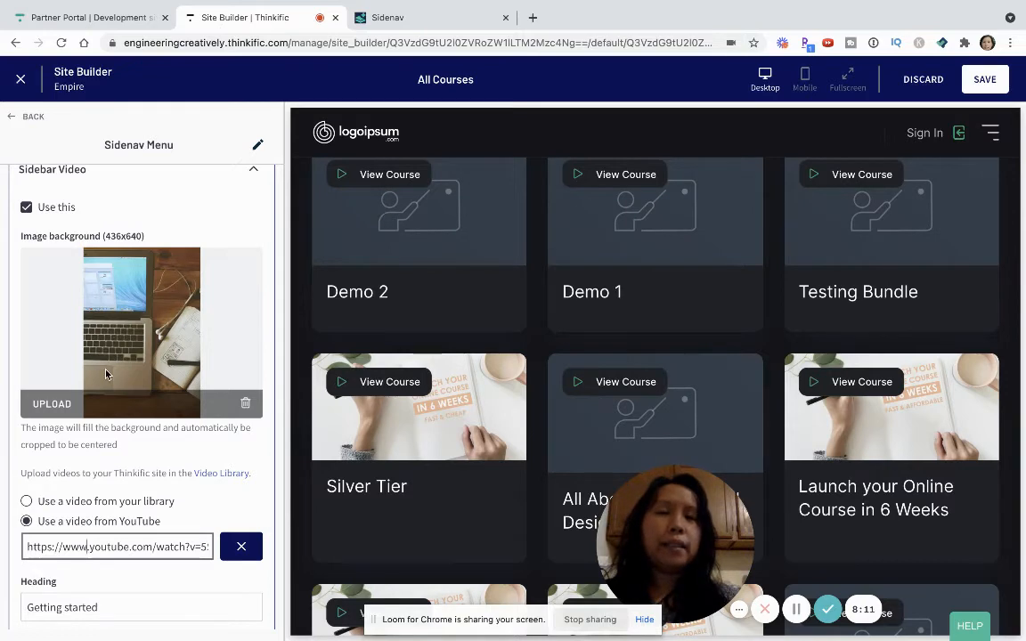
scroll(130, 315, "down", 2)
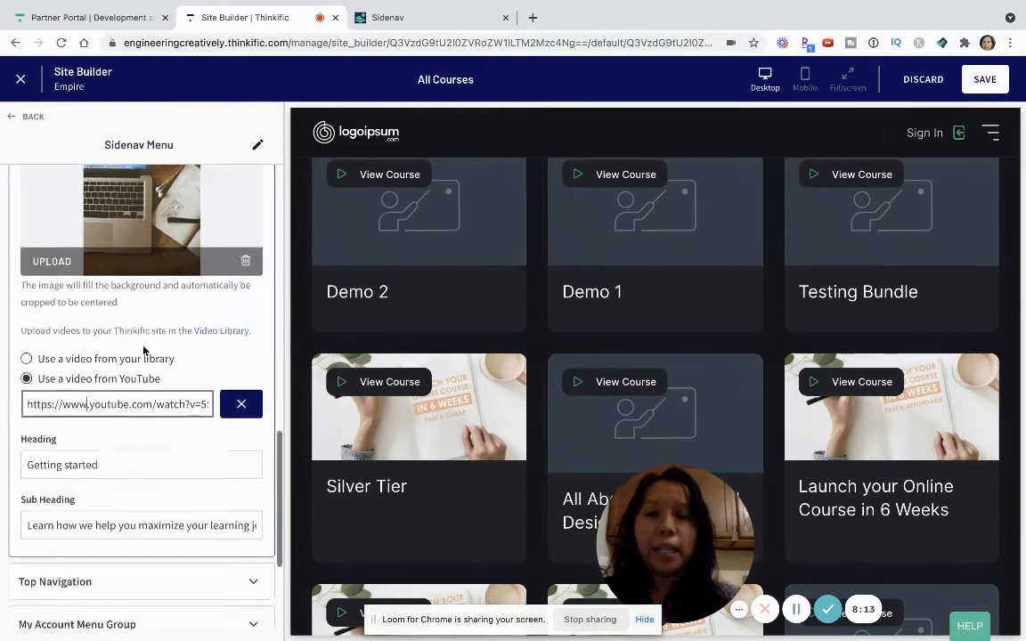
scroll(142, 350, "down", 1)
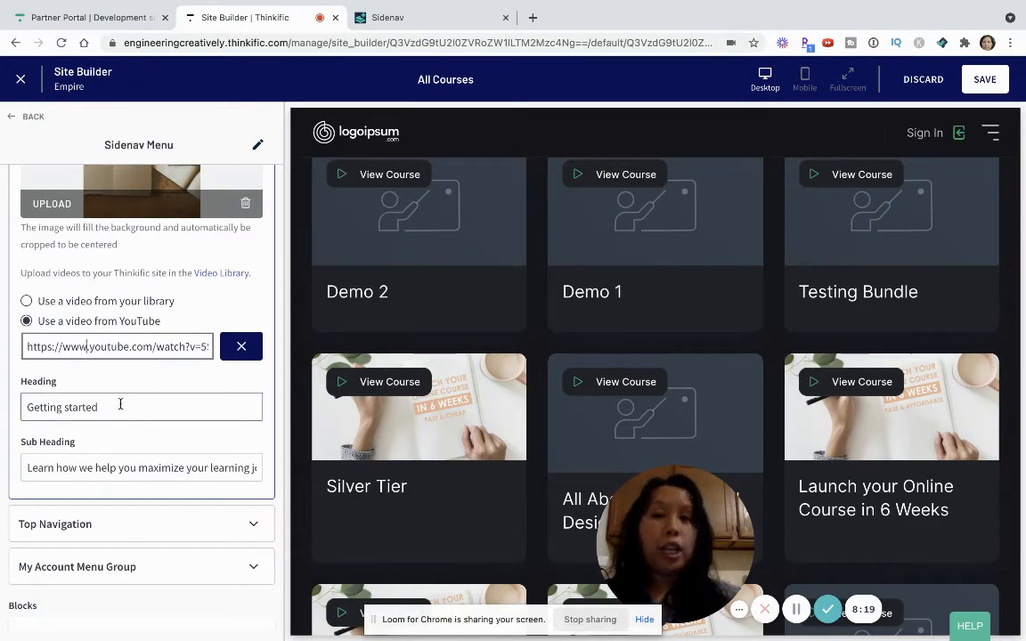
Set the Sidebar Video's heading to "Join us".
left_click(114, 406)
triple_click(107, 406)
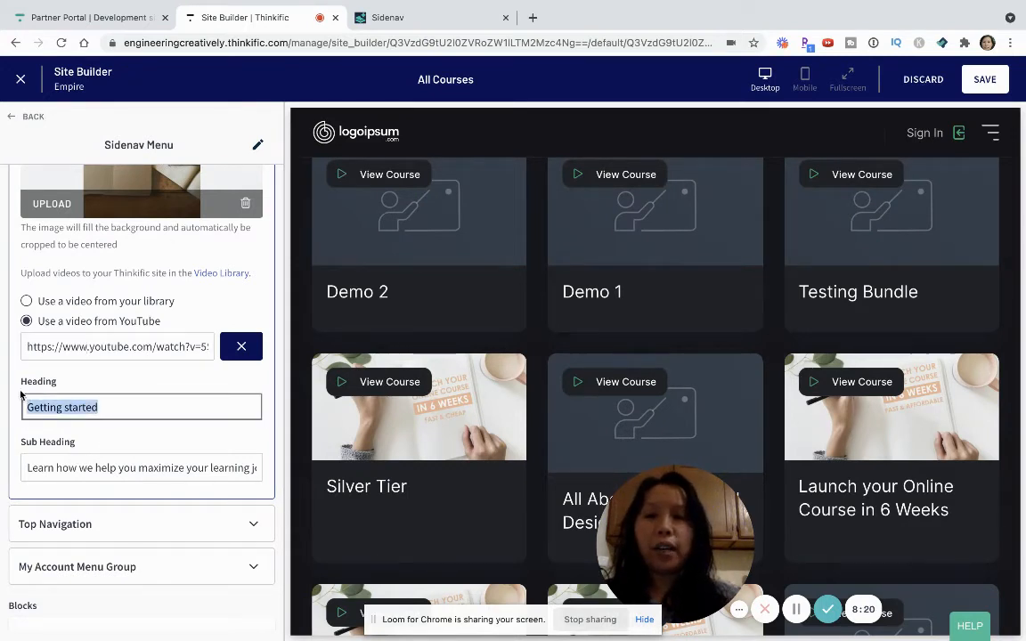
left_click(113, 409)
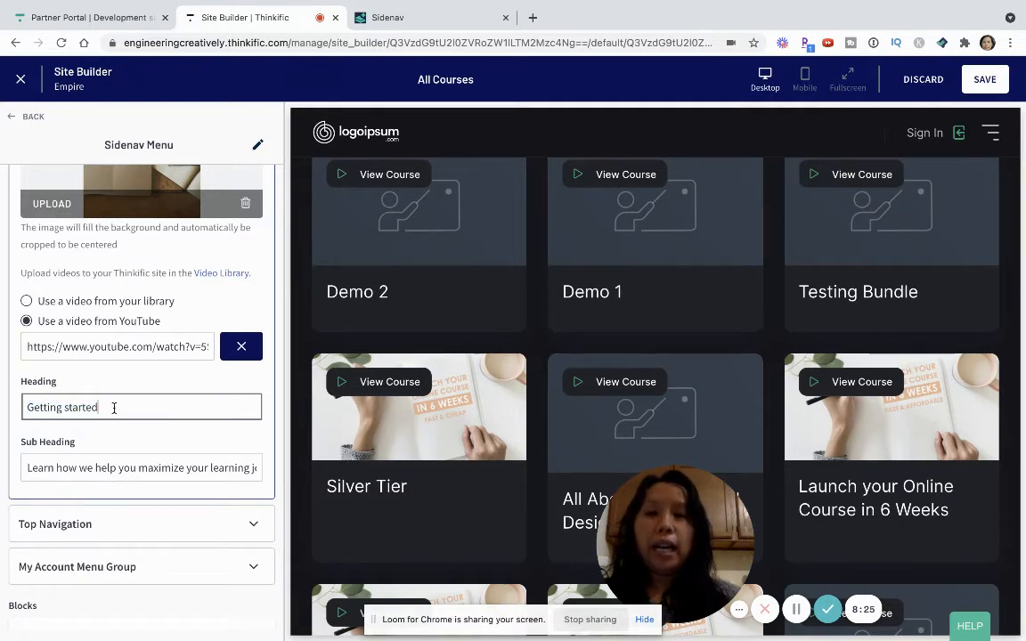
left_click_drag(114, 407, 4, 389)
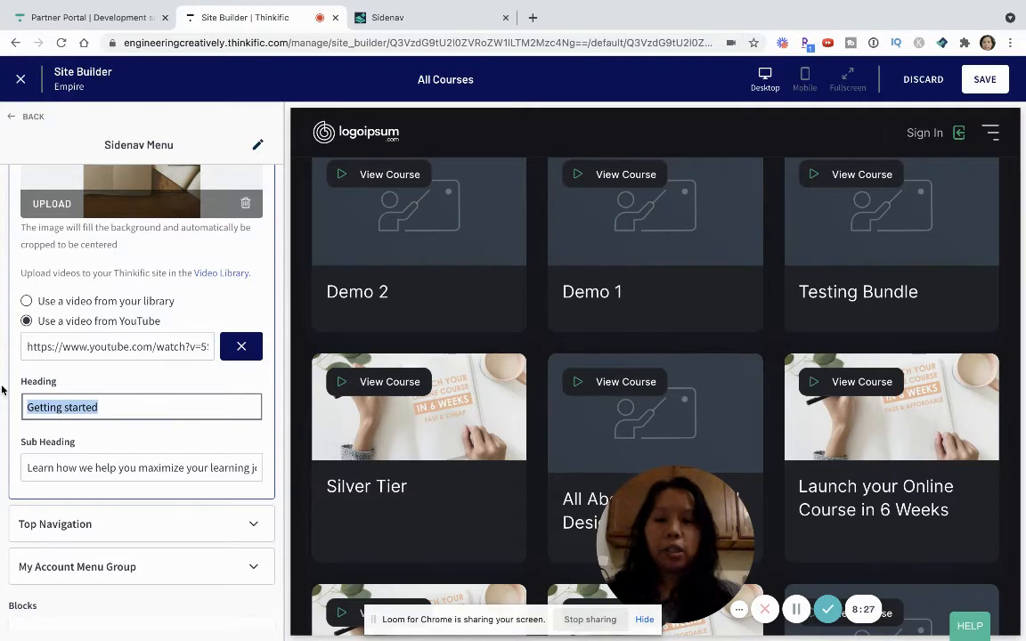
type("Jin")
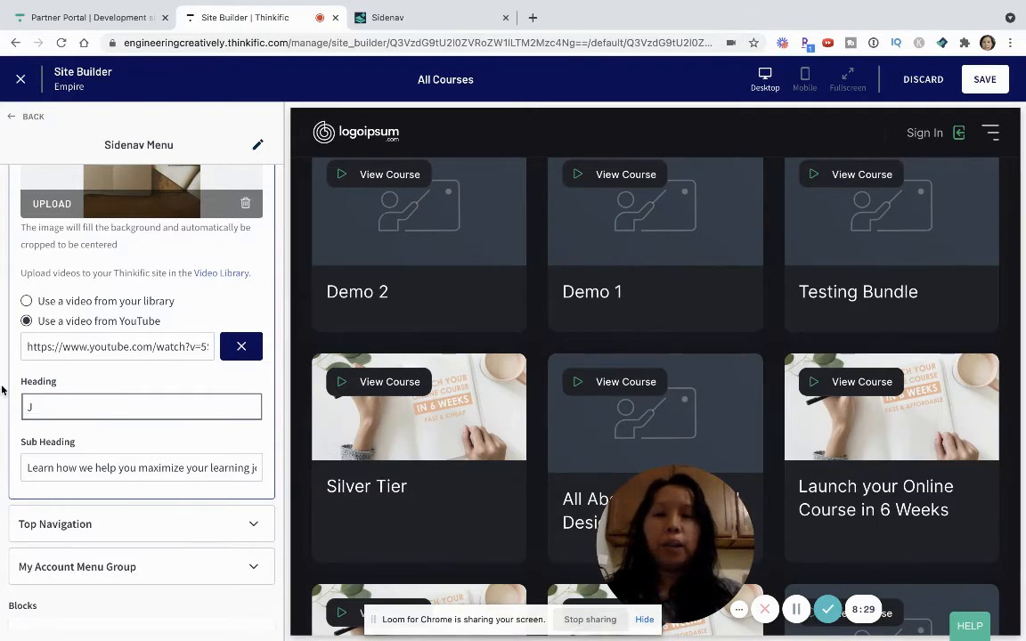
type("oin us")
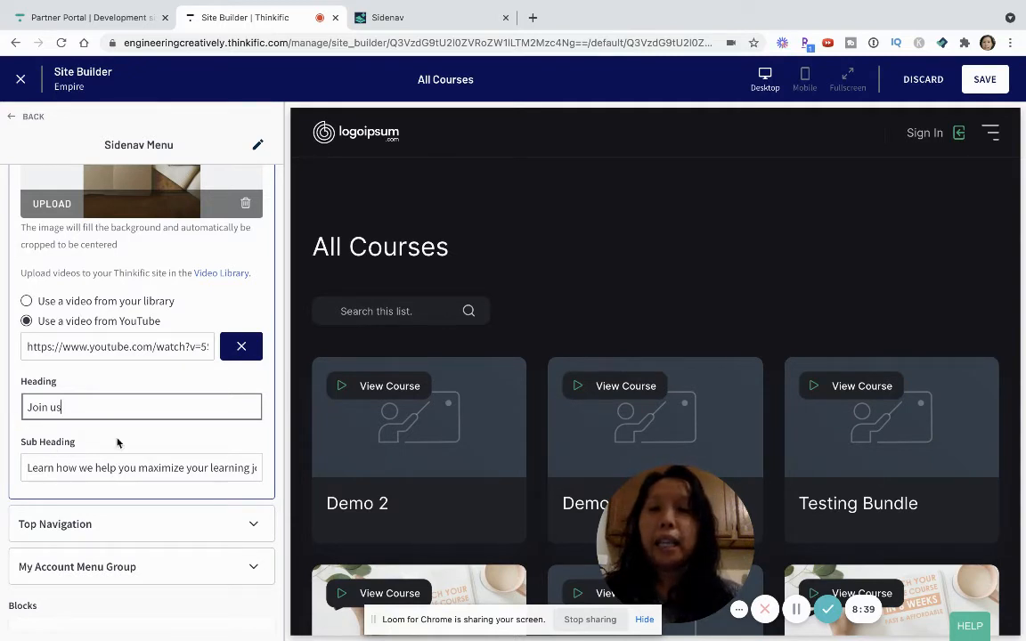
Check the full text of the Sidebar Video's sub heading and save the page changes.
left_click(104, 464)
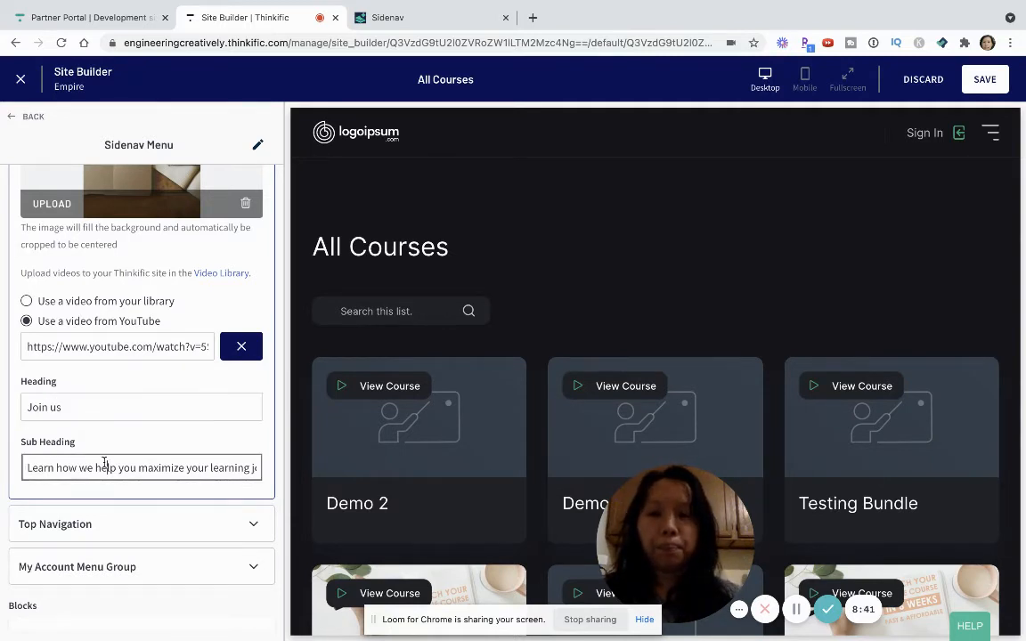
left_click_drag(85, 467, 275, 473)
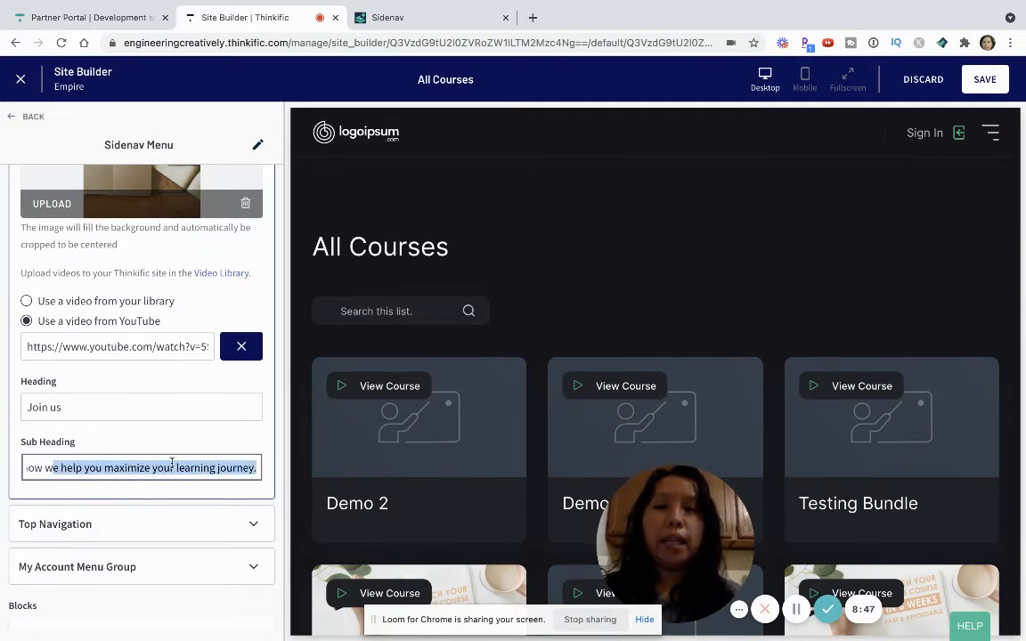
left_click(132, 467)
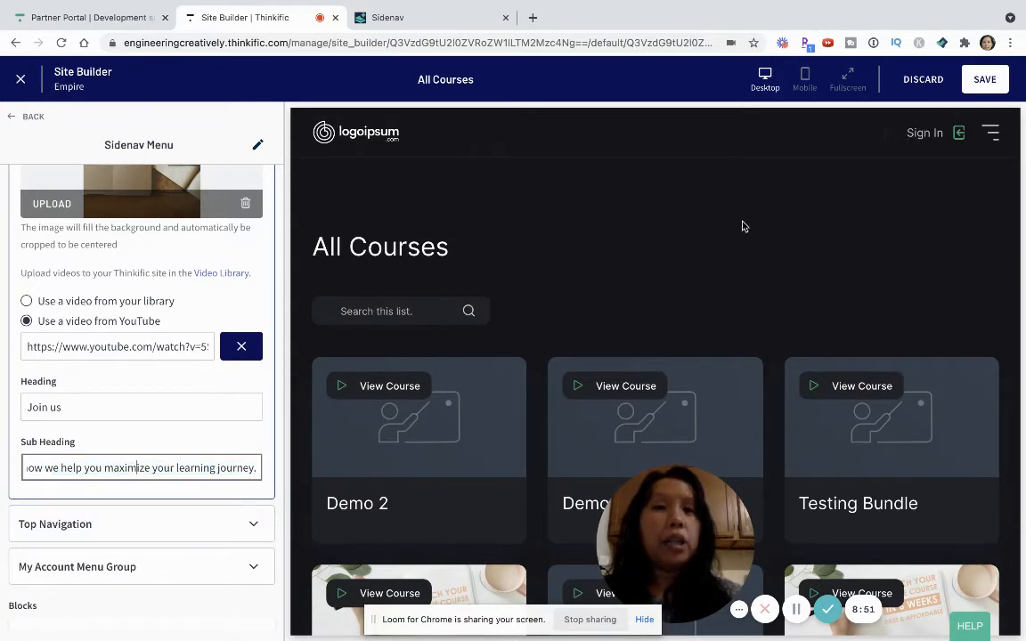
left_click(987, 81)
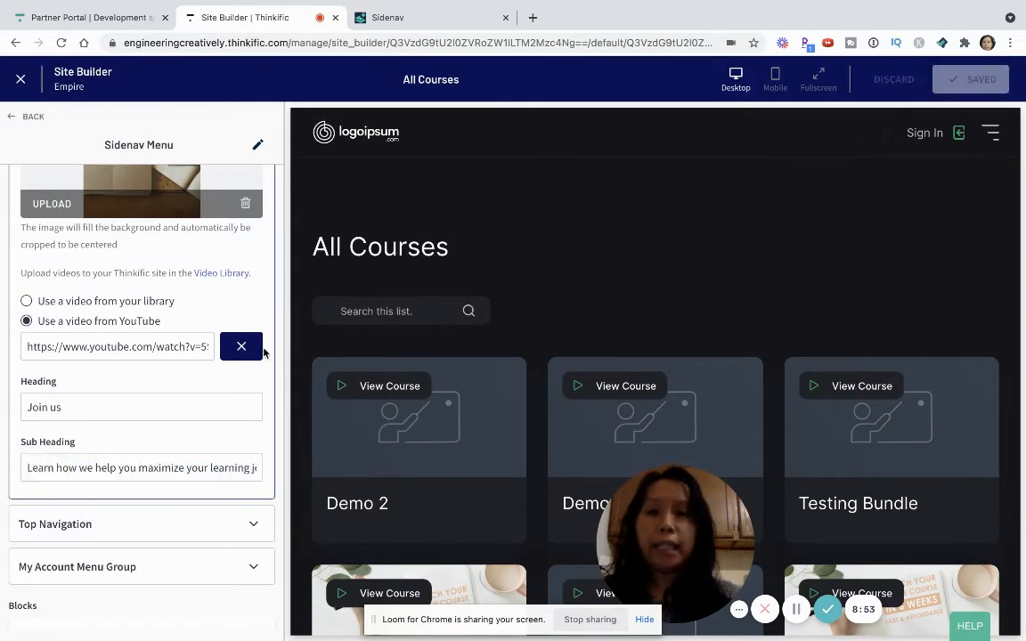
Review the Top Navigation setting of the Sidenav Menu and look over the course cards in the page preview.
scroll(181, 430, "down", 2)
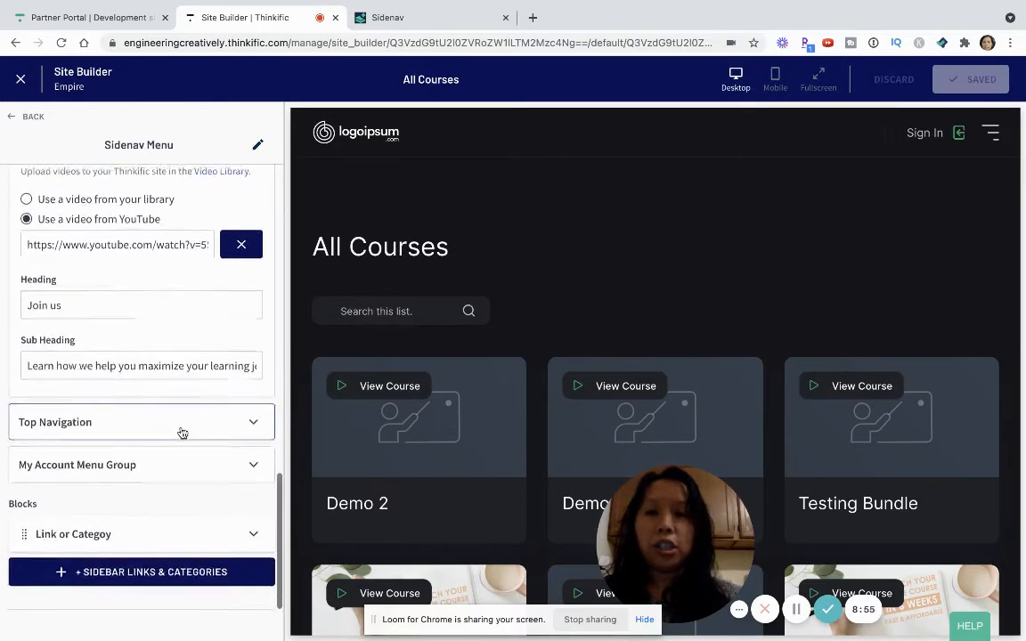
left_click(181, 422)
scroll(181, 418, "down", 2)
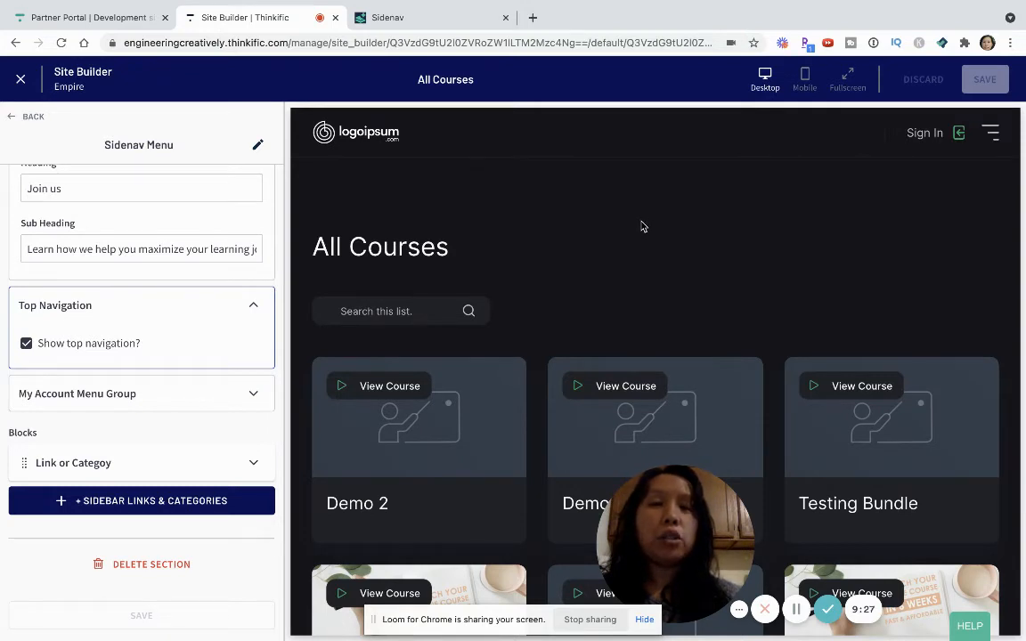
scroll(643, 227, "down", 1)
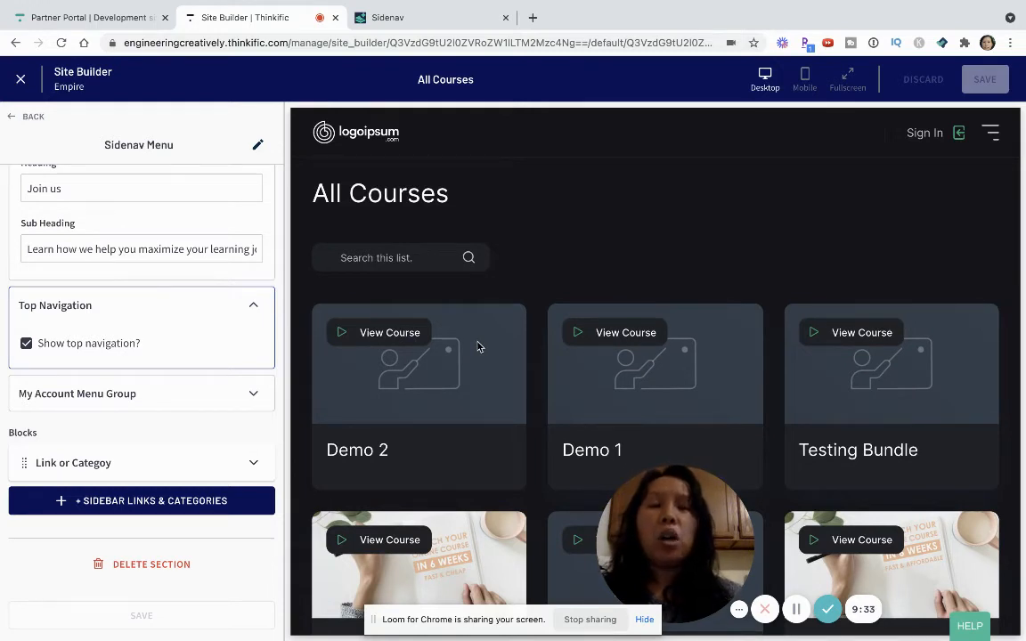
scroll(478, 346, "down", 1)
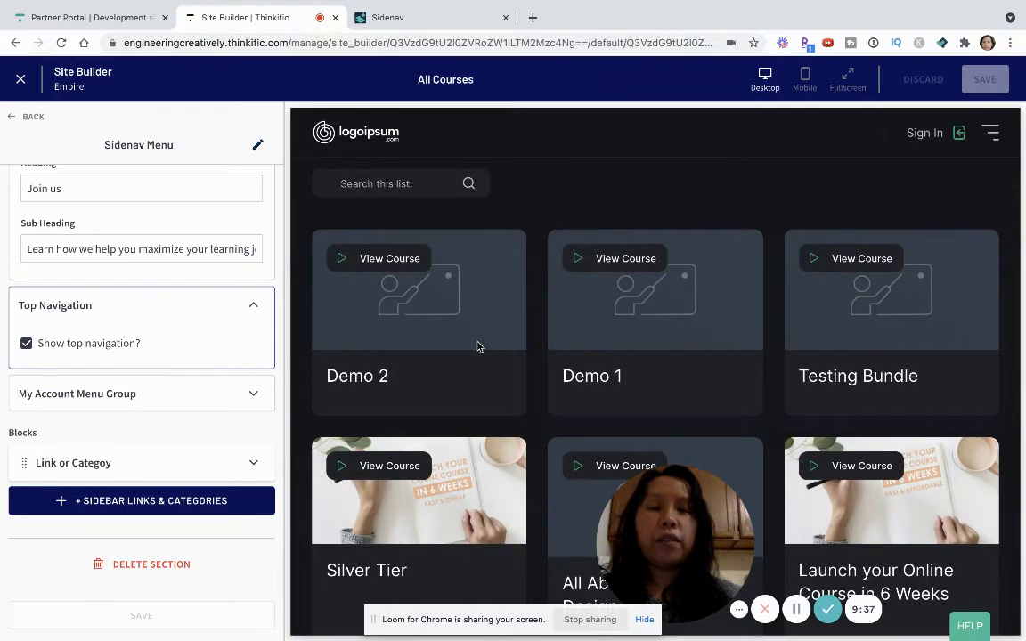
scroll(477, 346, "down", 3)
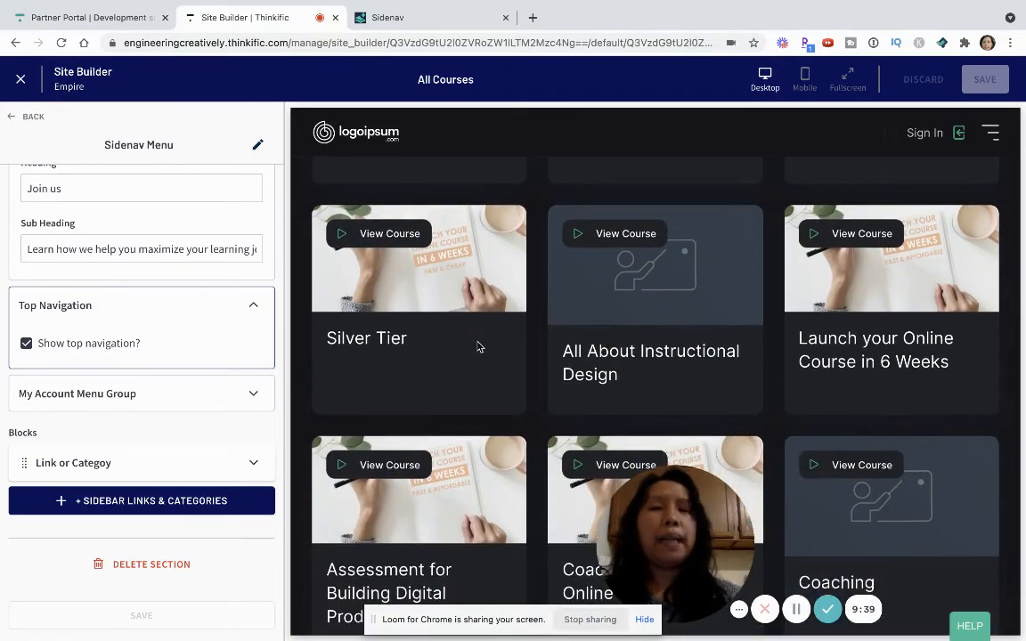
scroll(457, 318, "down", 1)
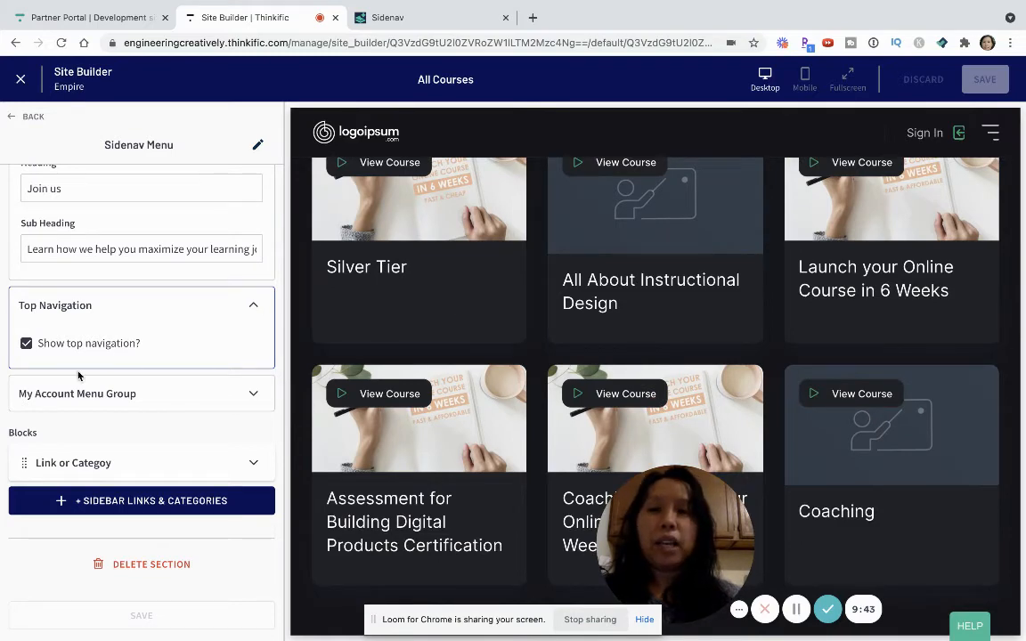
scroll(433, 294, "up", 5)
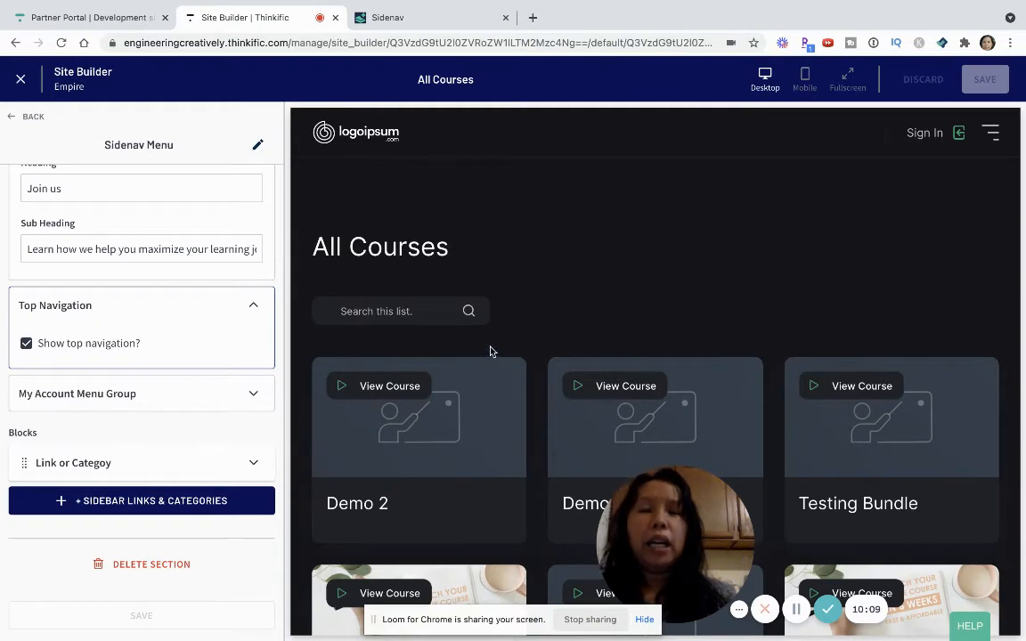
scroll(487, 349, "down", 1)
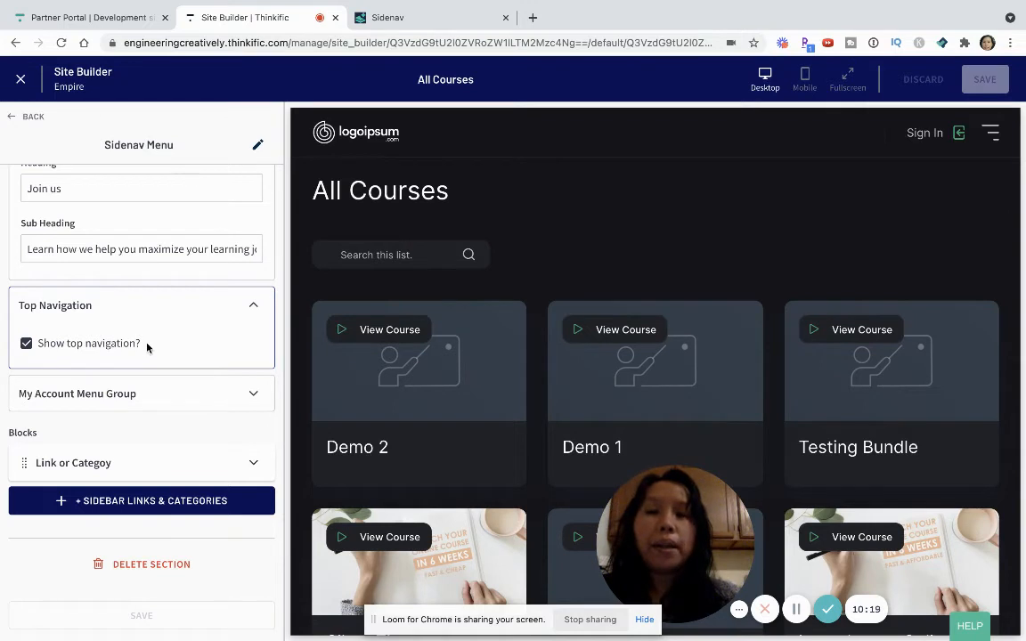
Turn off Show My Password in the Sidenav Menu's My Account Menu Group.
left_click(162, 391)
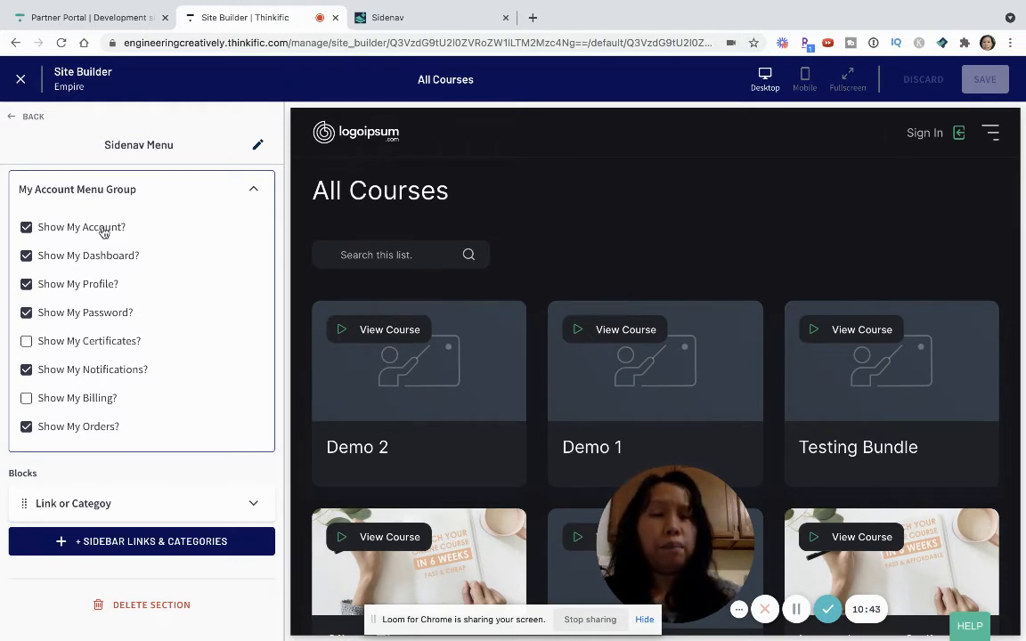
left_click(28, 318)
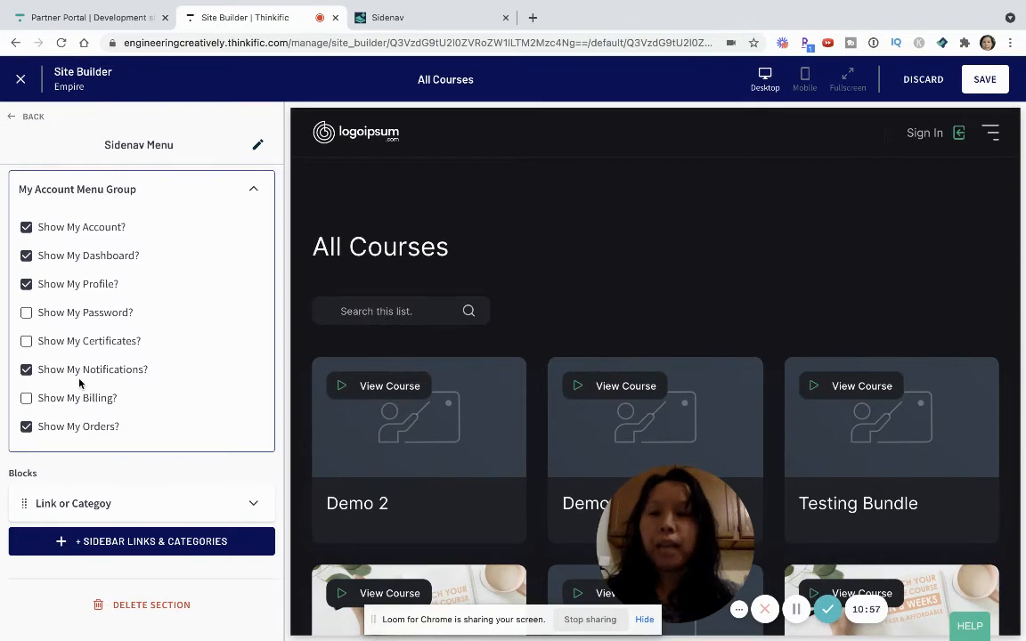
scroll(83, 398, "down", 1)
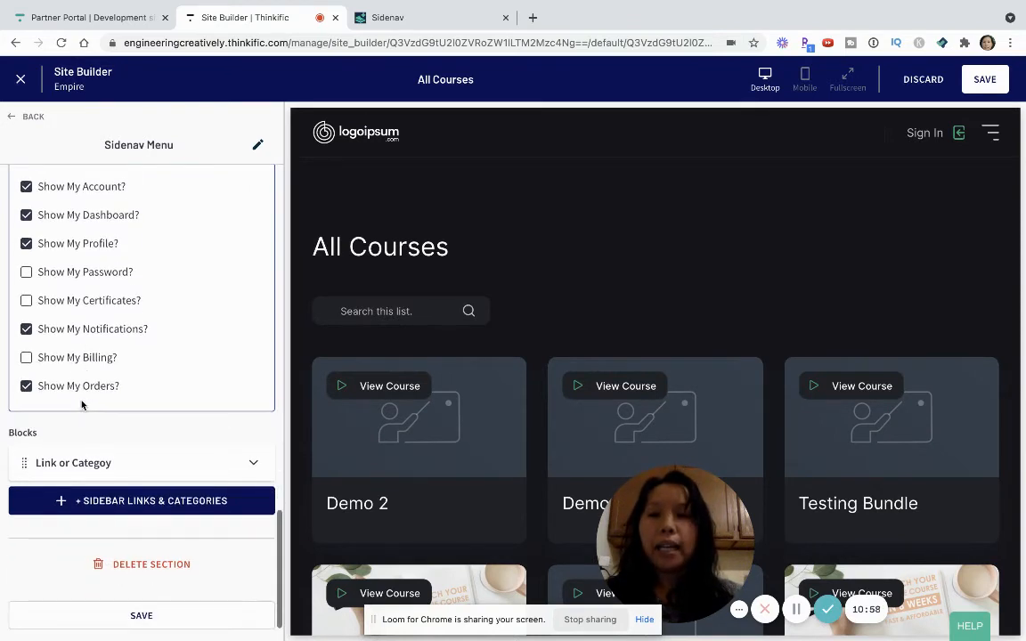
Turn off Show My Orders in the Sidenav Menu's My Account Menu Group.
left_click(26, 386)
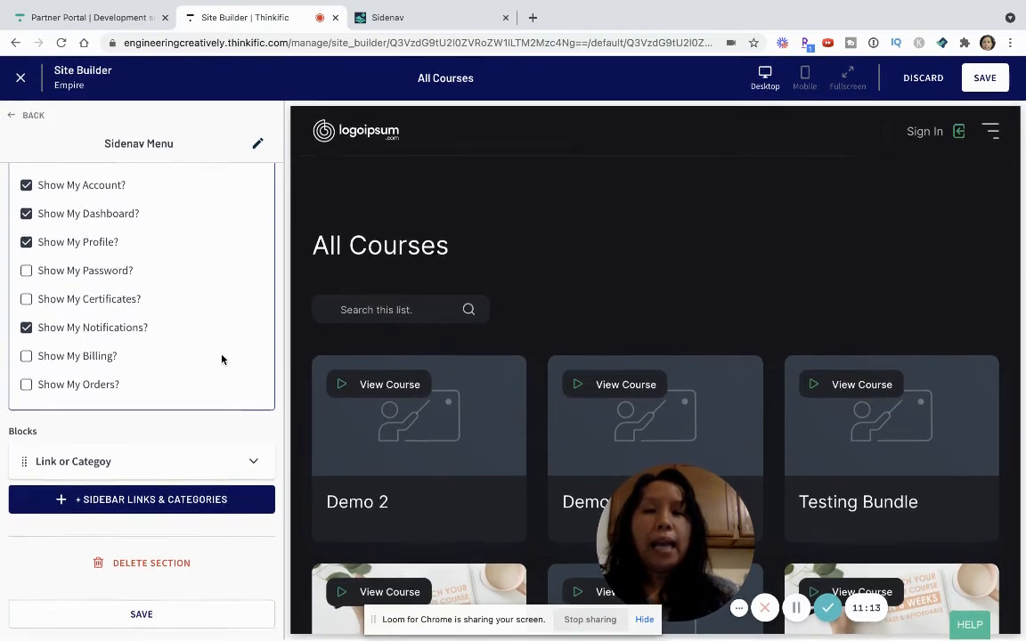
Review the existing Link or Category block's settings, including its type options, icon, menu heading, link, category, menu group, display condition and enrollment check.
left_click(214, 463)
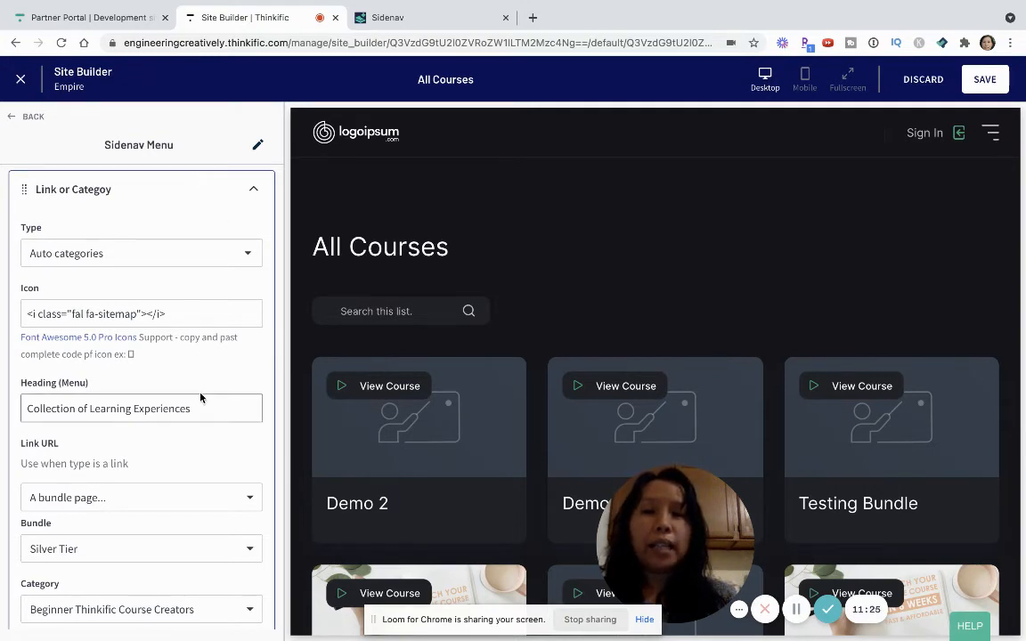
scroll(201, 398, "down", 1)
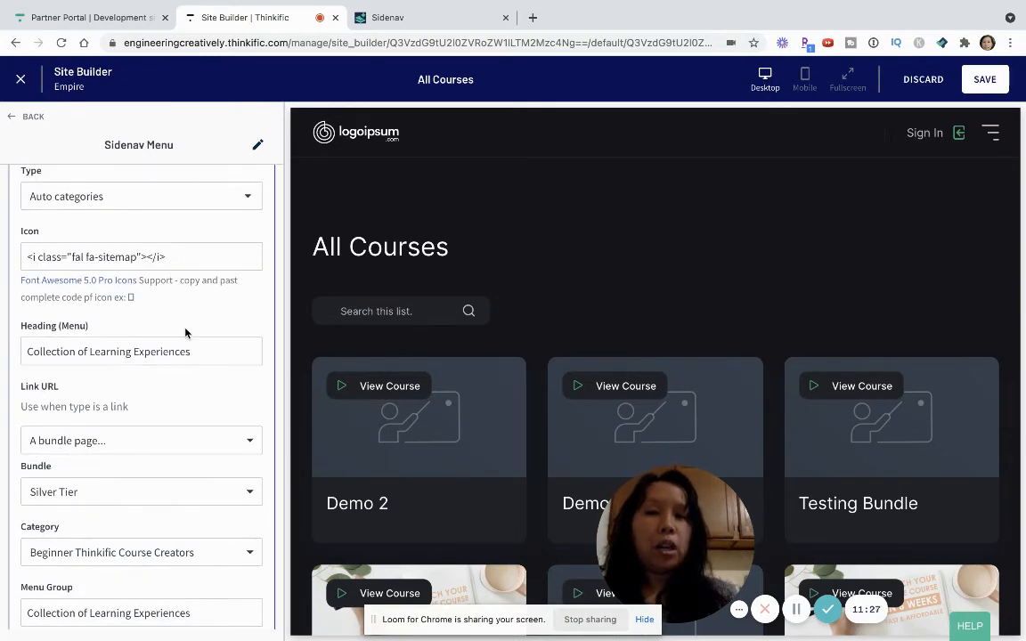
scroll(185, 329, "up", 1)
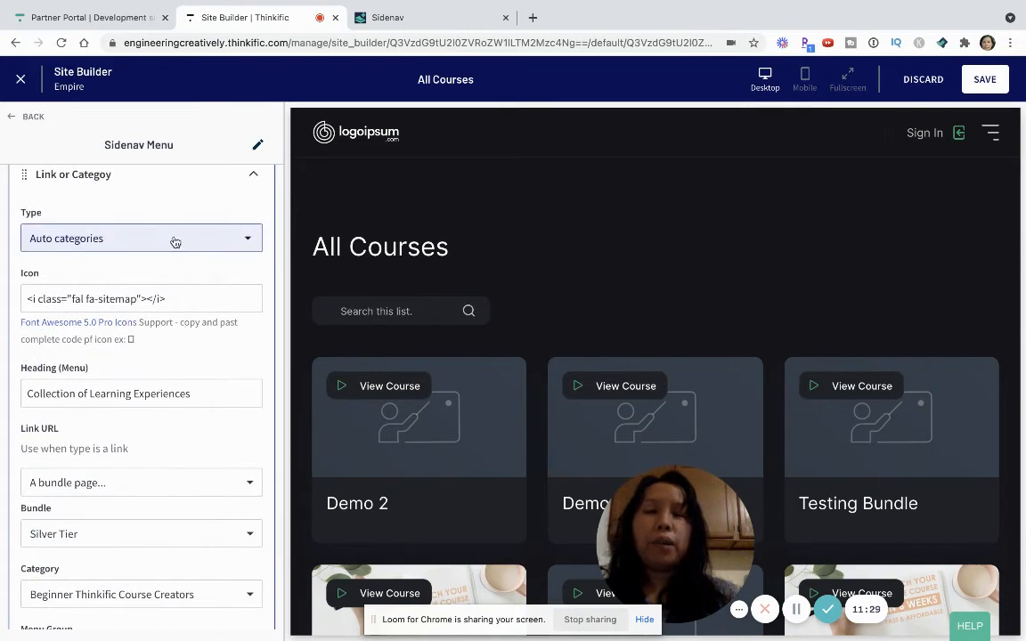
scroll(175, 242, "up", 1)
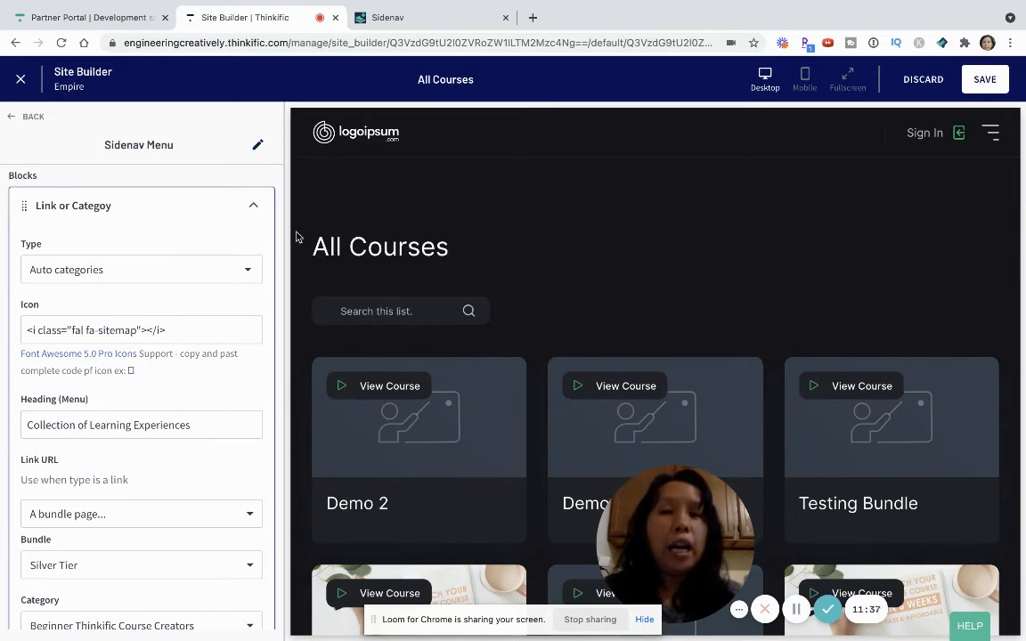
left_click(241, 272)
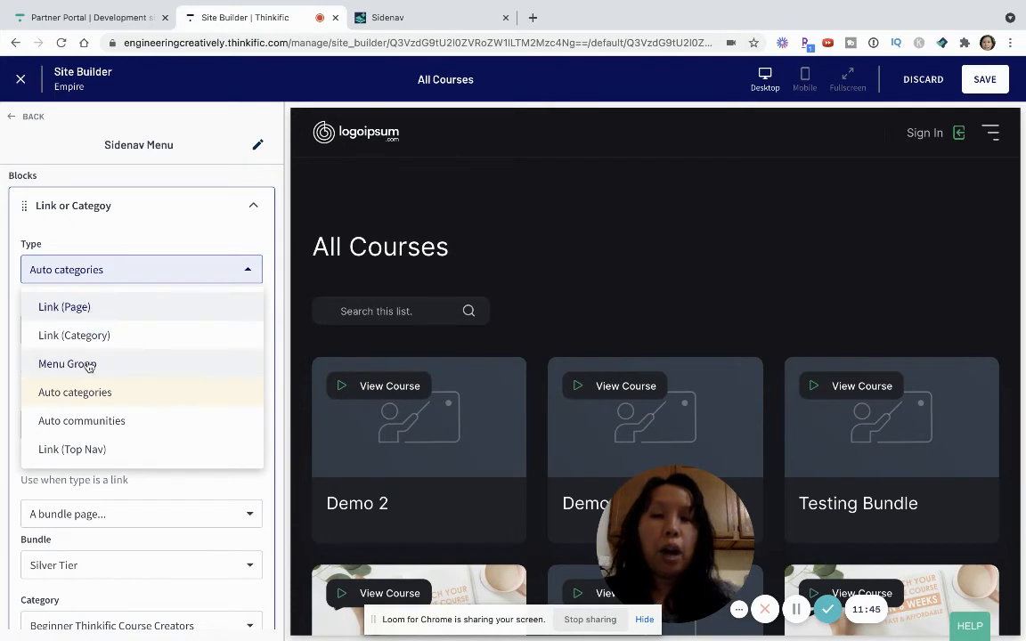
left_click(75, 393)
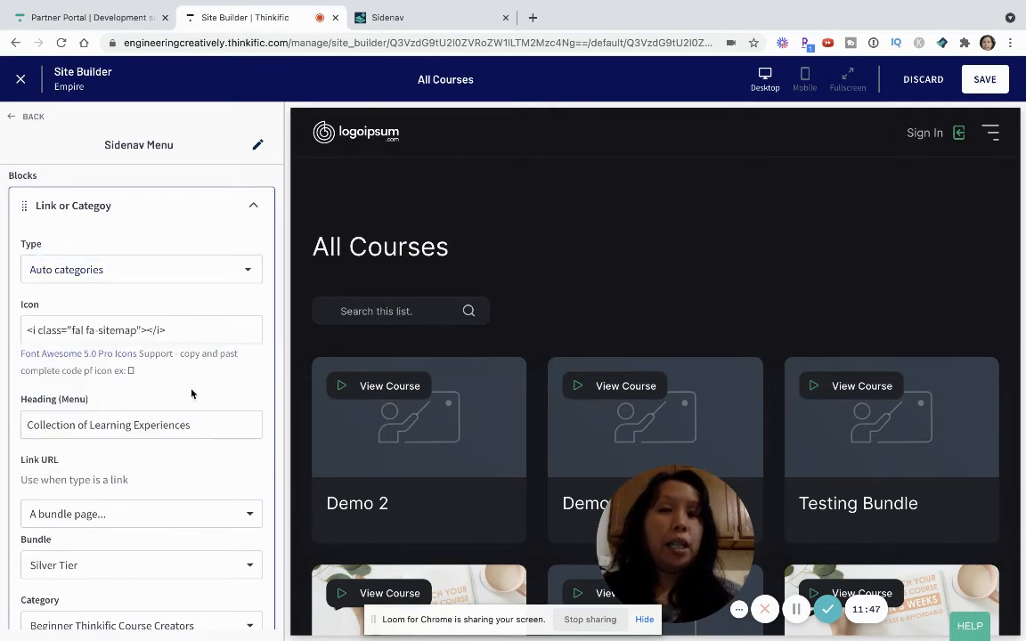
left_click(197, 425)
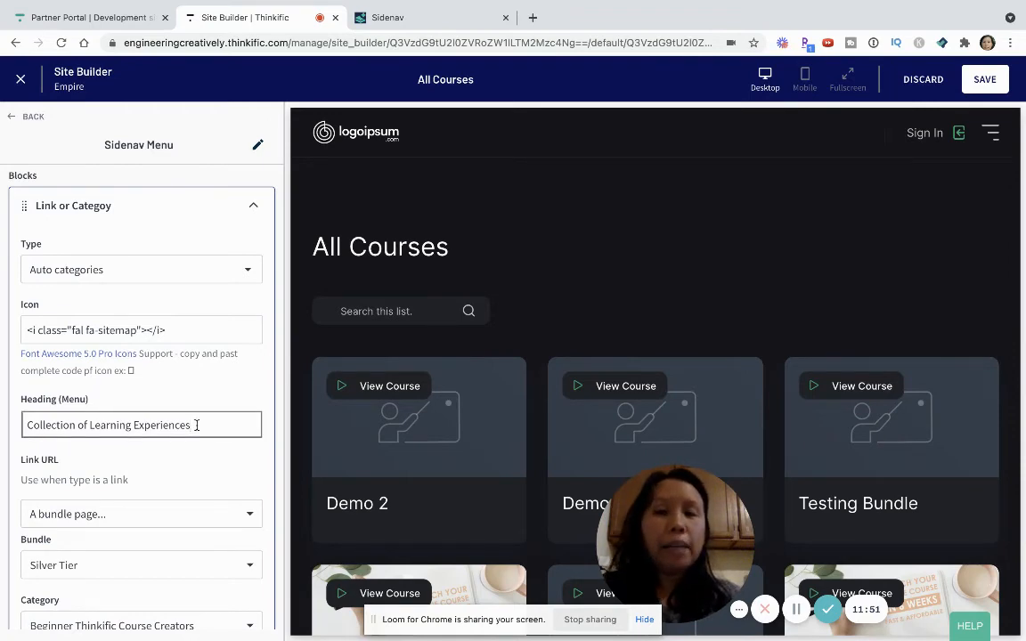
scroll(197, 425, "down", 3)
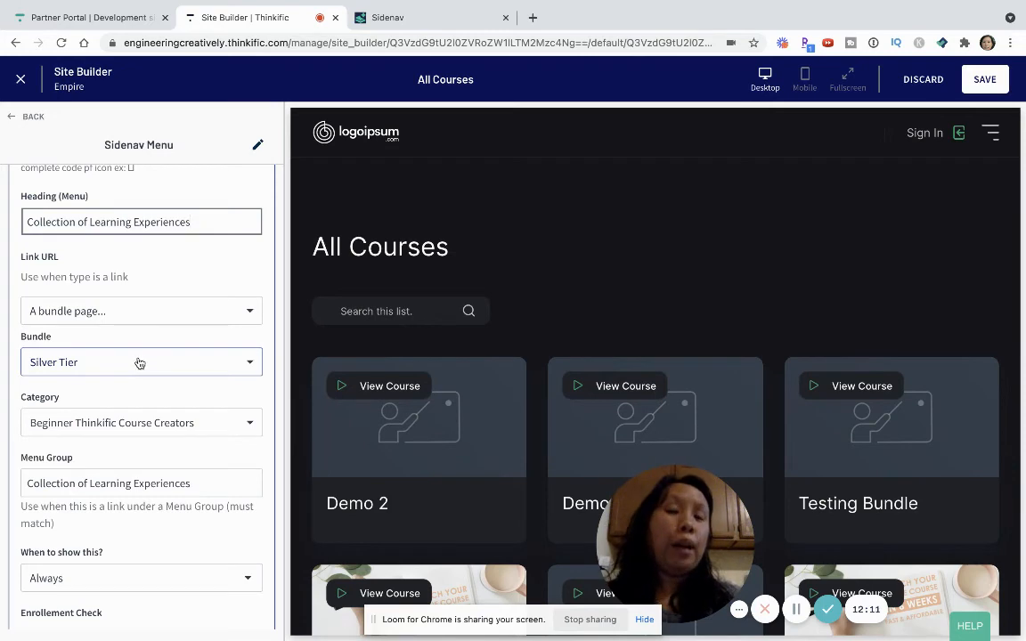
scroll(140, 364, "down", 3)
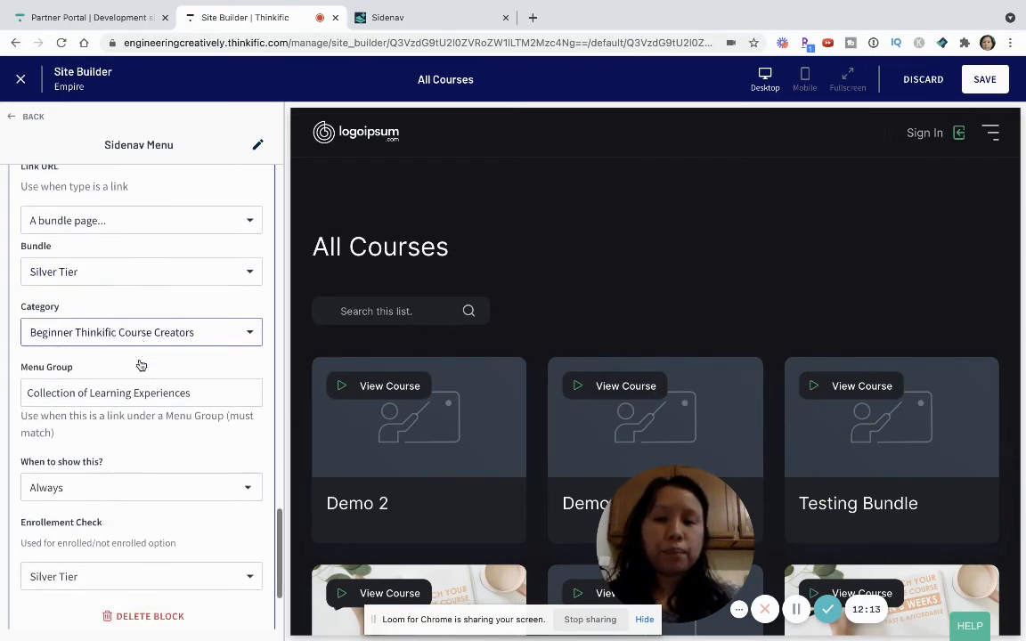
scroll(125, 427, "down", 2)
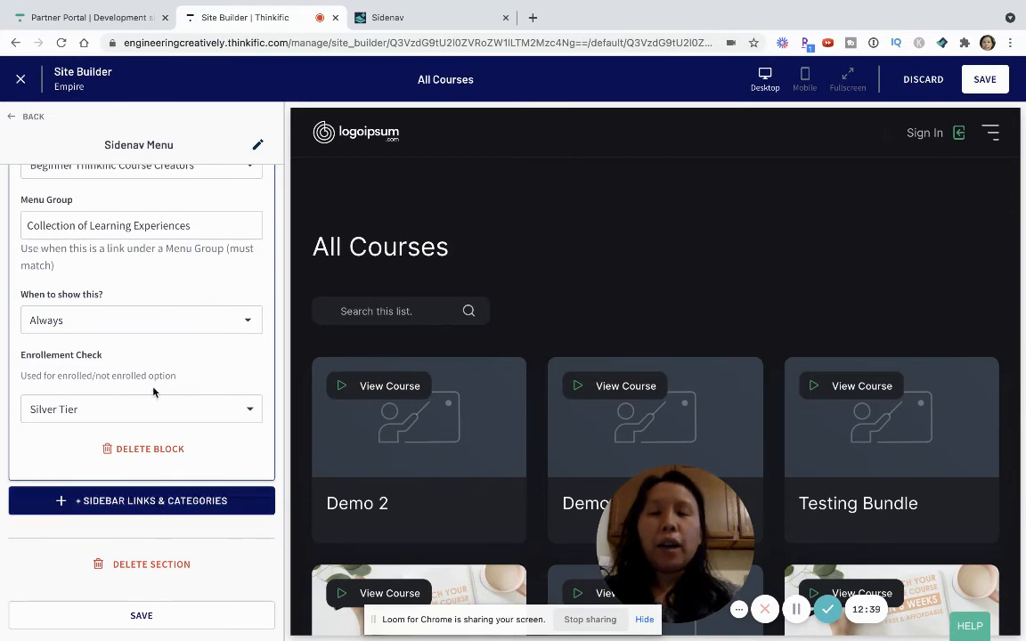
scroll(153, 389, "up", 3)
scroll(153, 389, "up", 5)
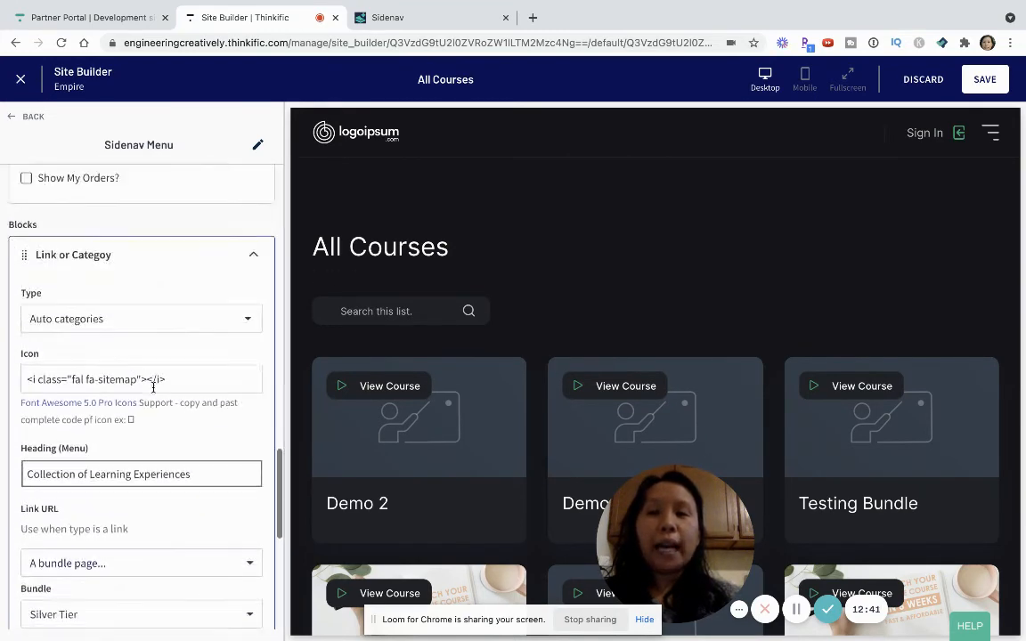
scroll(153, 392, "down", 8)
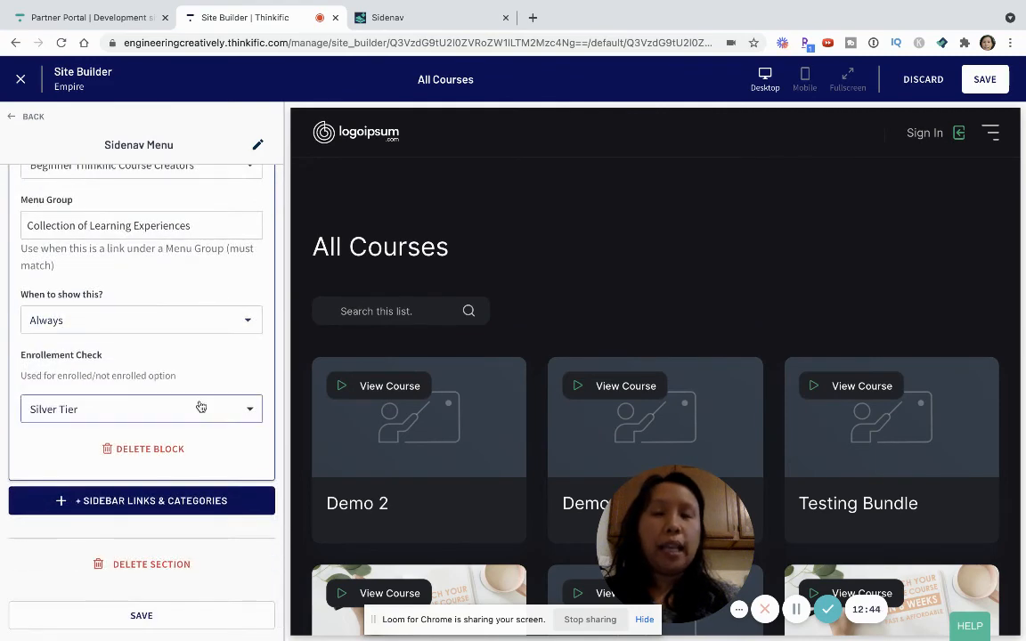
Add a new sidebar links and categories block to the Sidenav Menu and set its type to Auto communities.
left_click(194, 508)
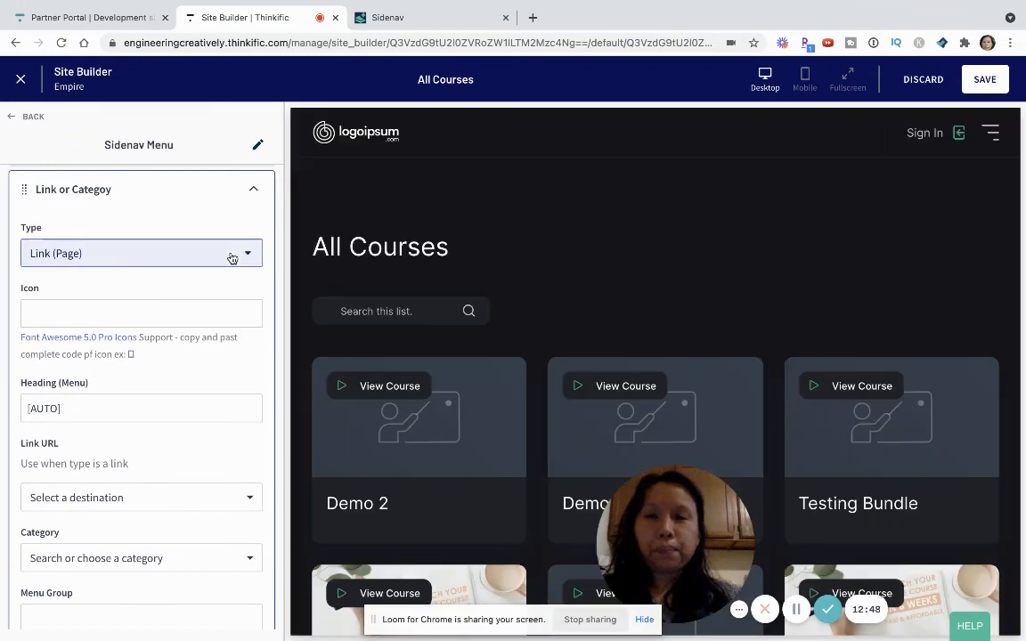
left_click(230, 257)
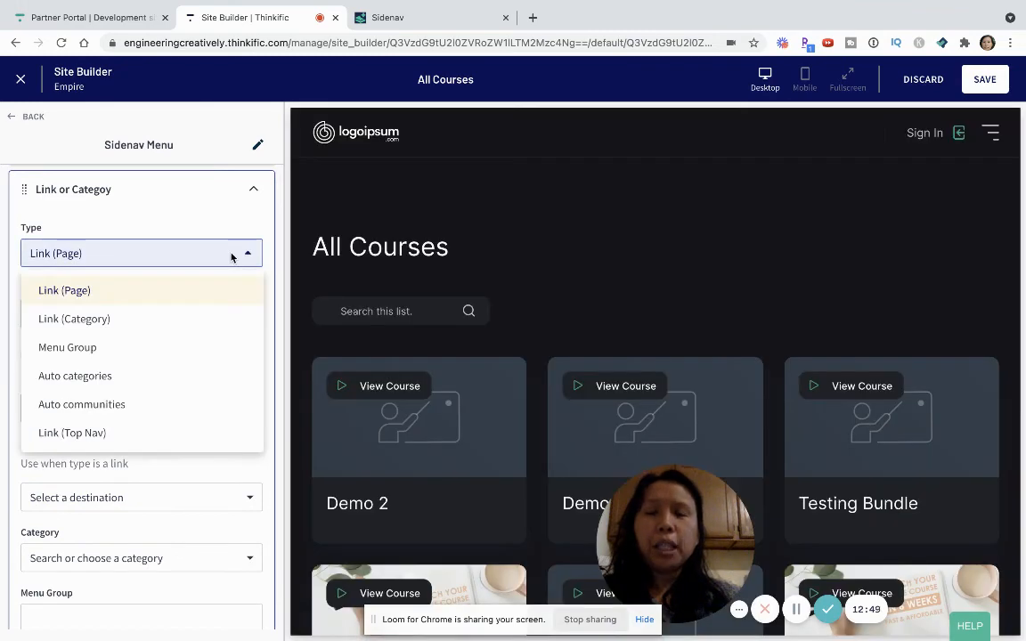
left_click(111, 401)
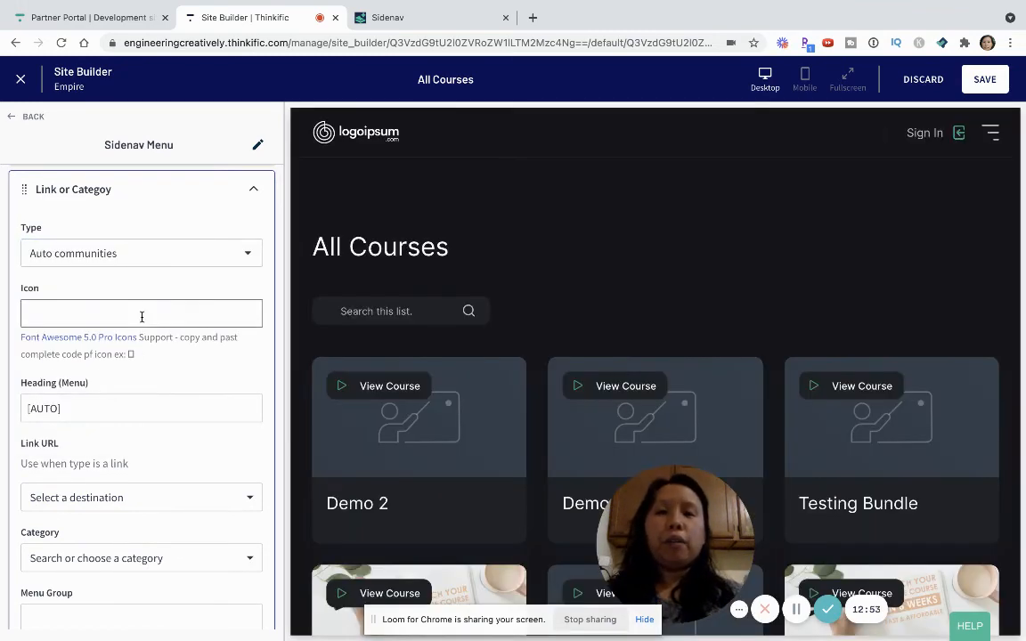
left_click(141, 316)
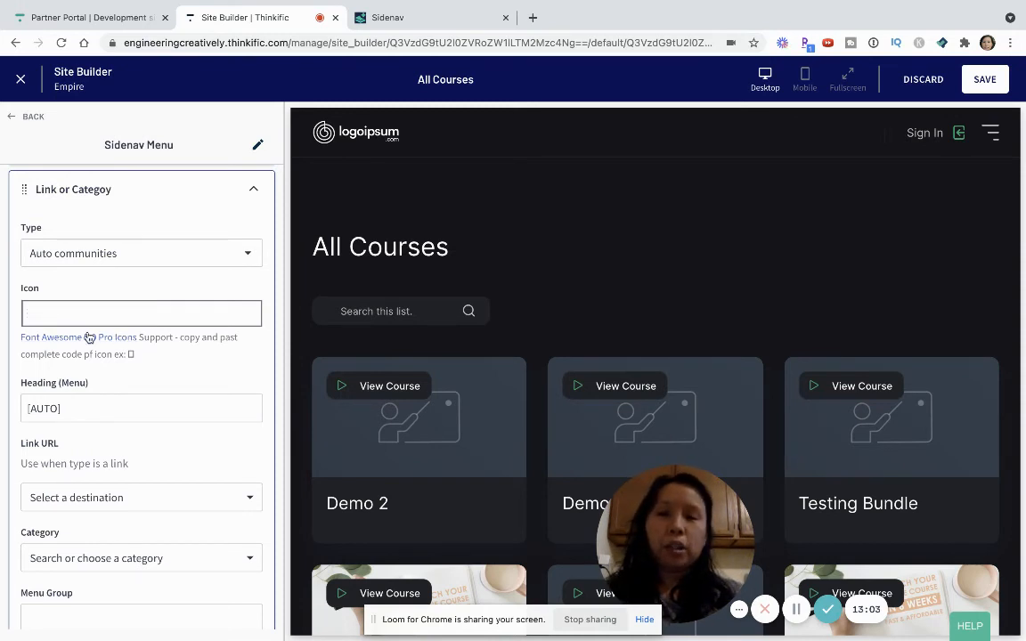
Set the new block's menu heading to "[AUTO] All your Relevant Community Information".
scroll(76, 430, "down", 2)
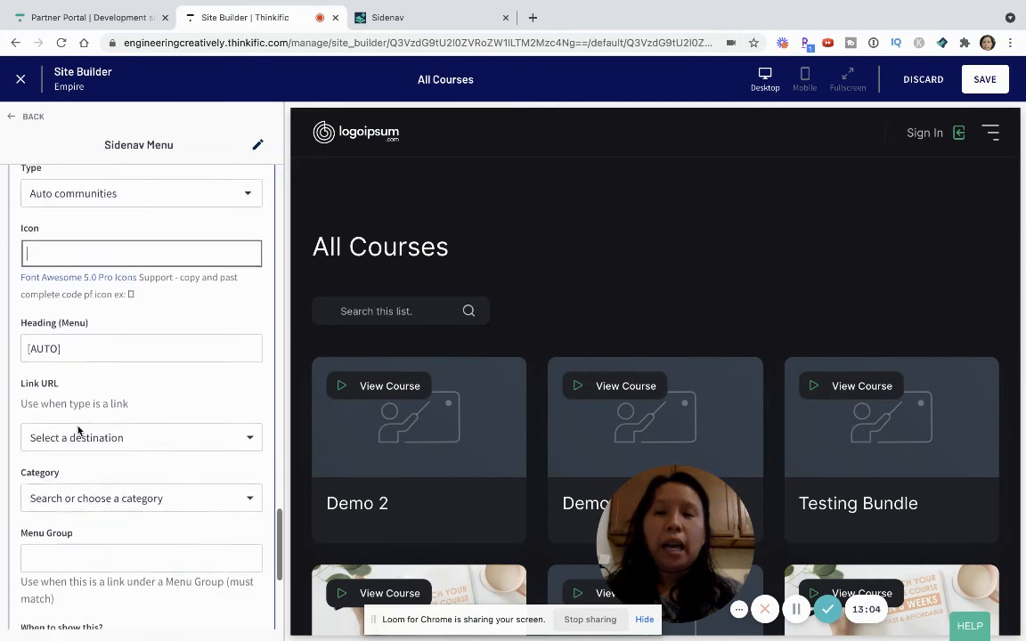
left_click(90, 345)
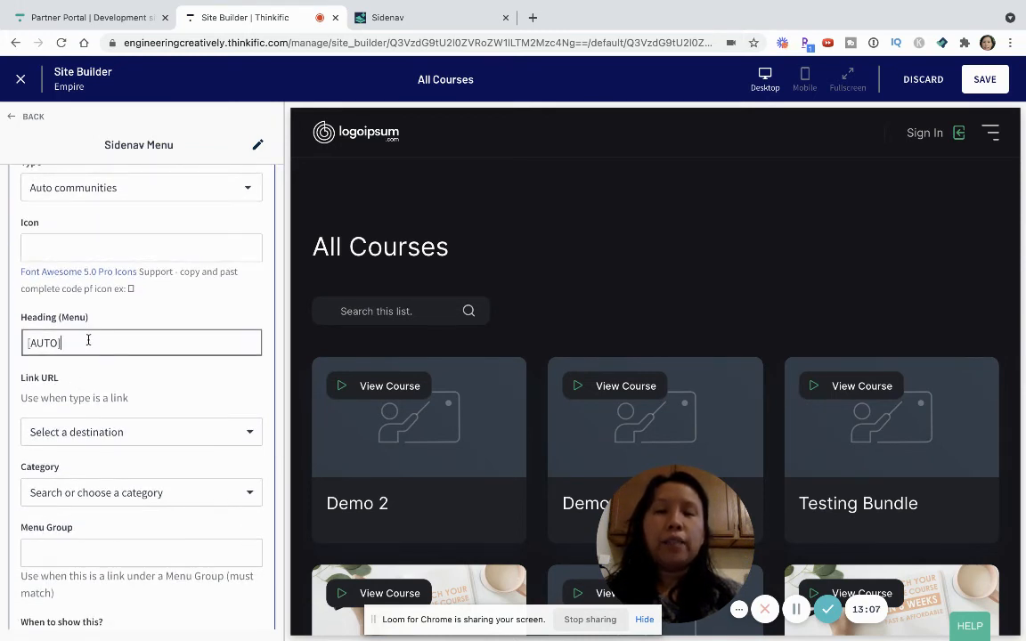
scroll(89, 345, "up", 1)
scroll(101, 373, "down", 1)
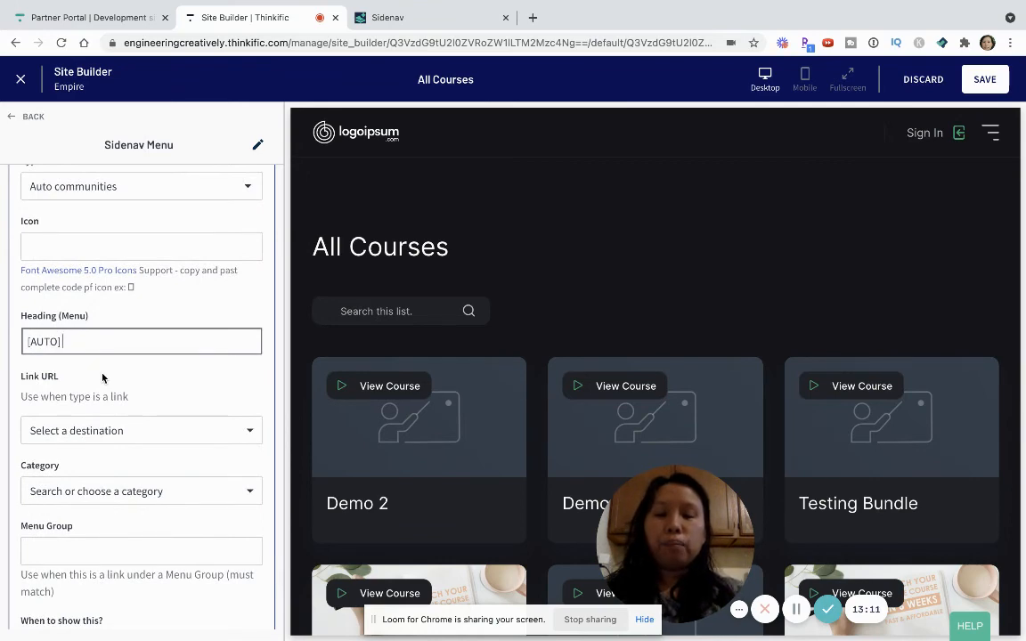
type("All your ")
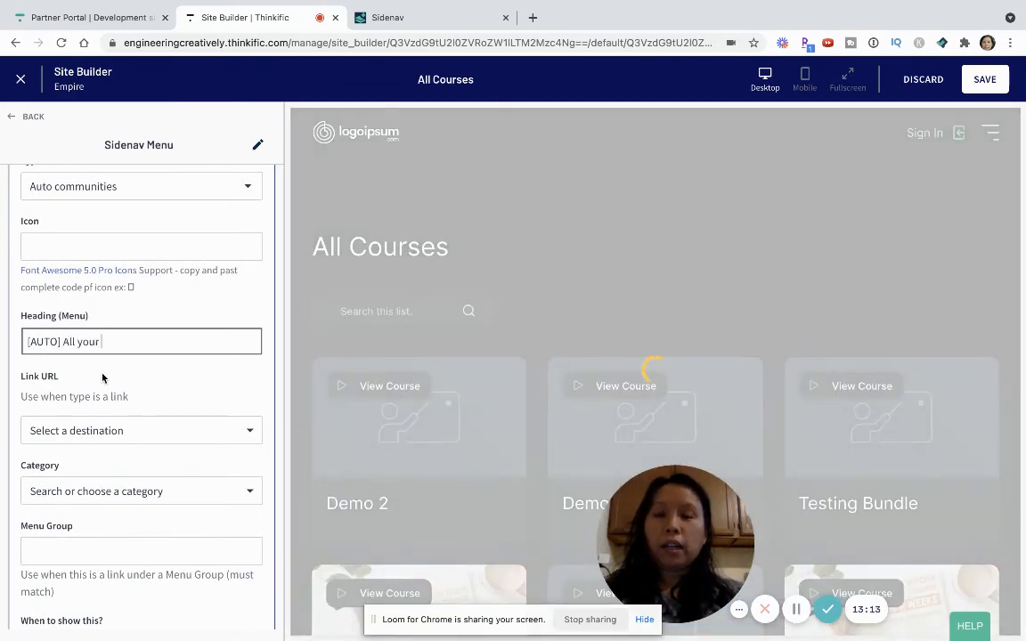
type("Relevant Comm")
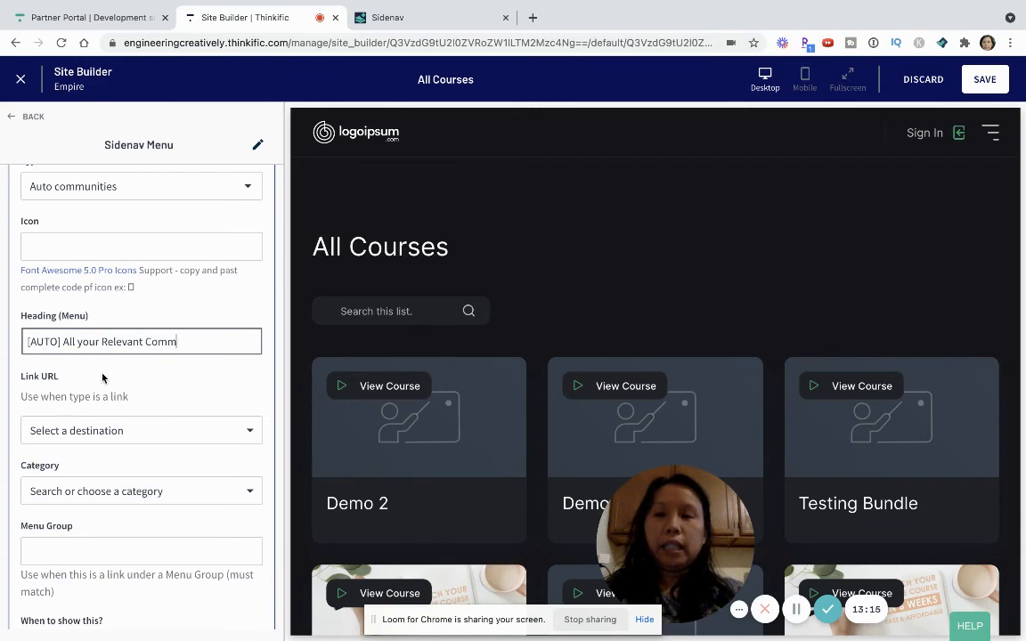
type("unity Information")
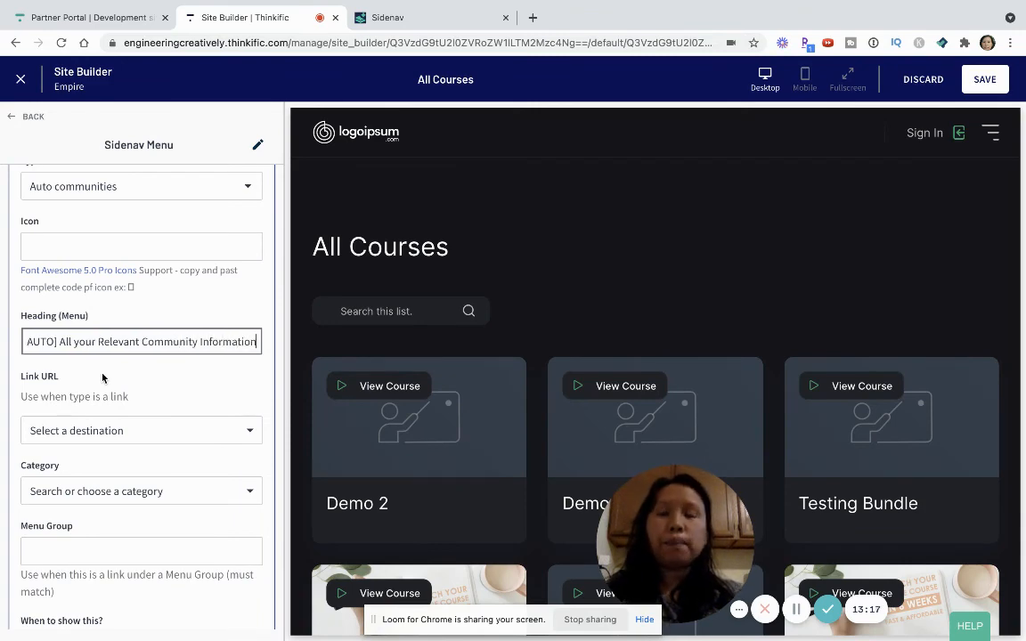
Set the new block's link destination to "Another page..." and look through the available pages without choosing one.
left_click(105, 431)
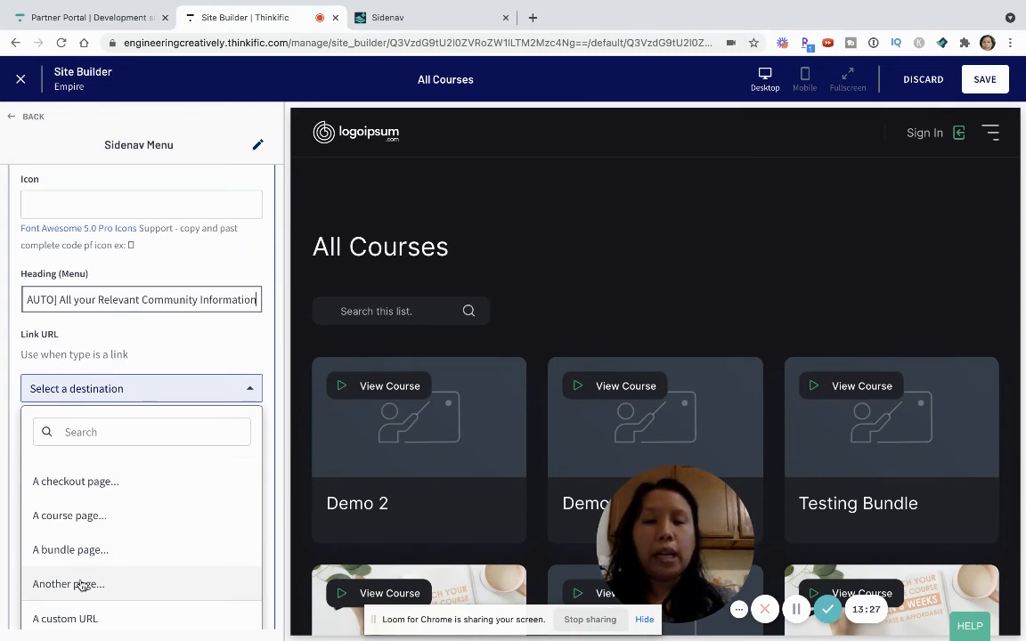
left_click(80, 584)
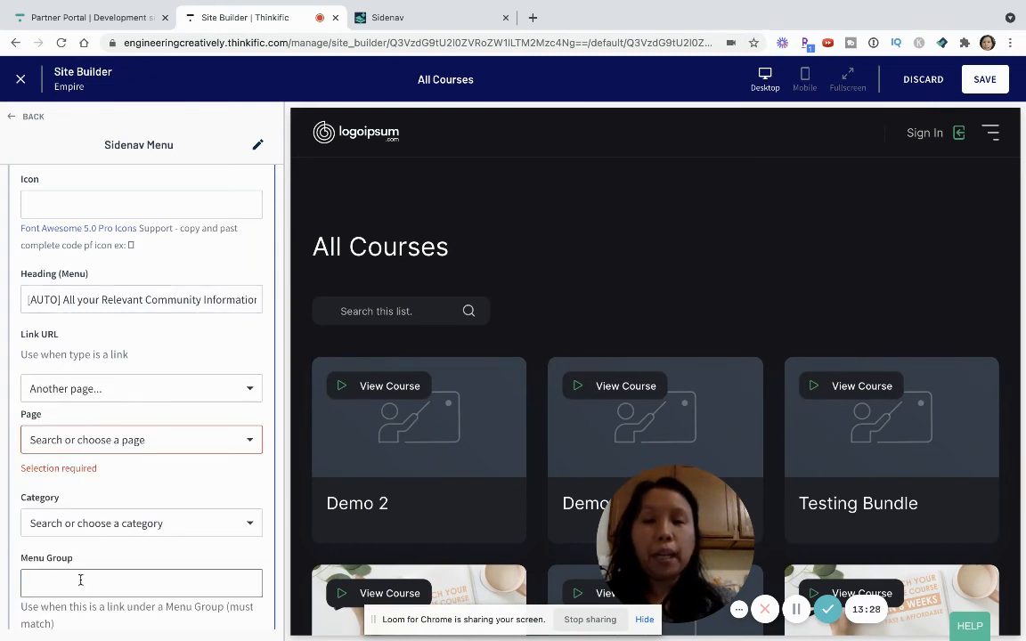
left_click(204, 440)
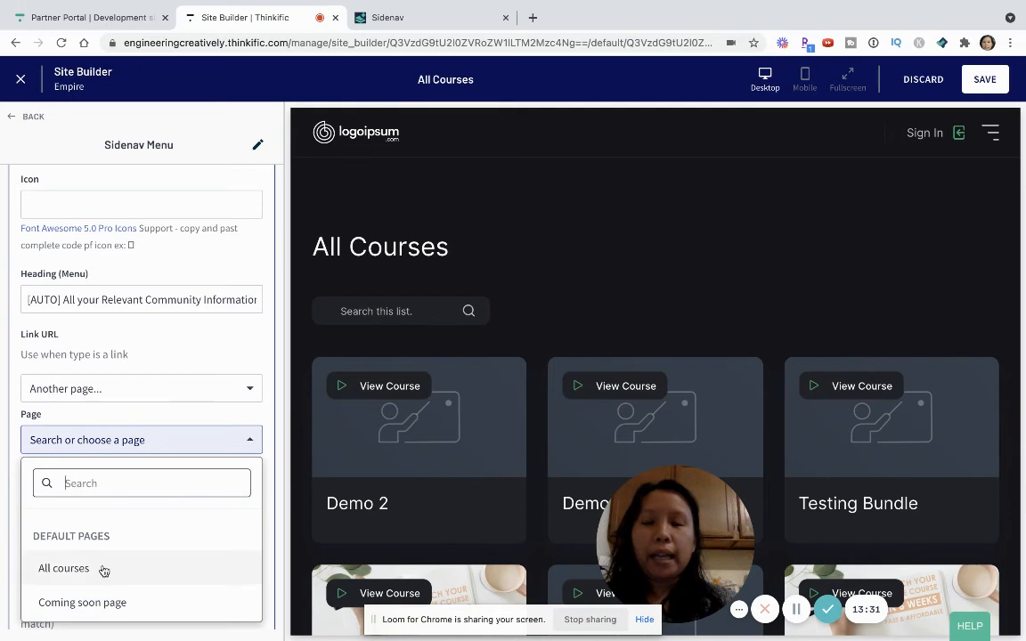
scroll(103, 571, "down", 2)
scroll(104, 571, "down", 1)
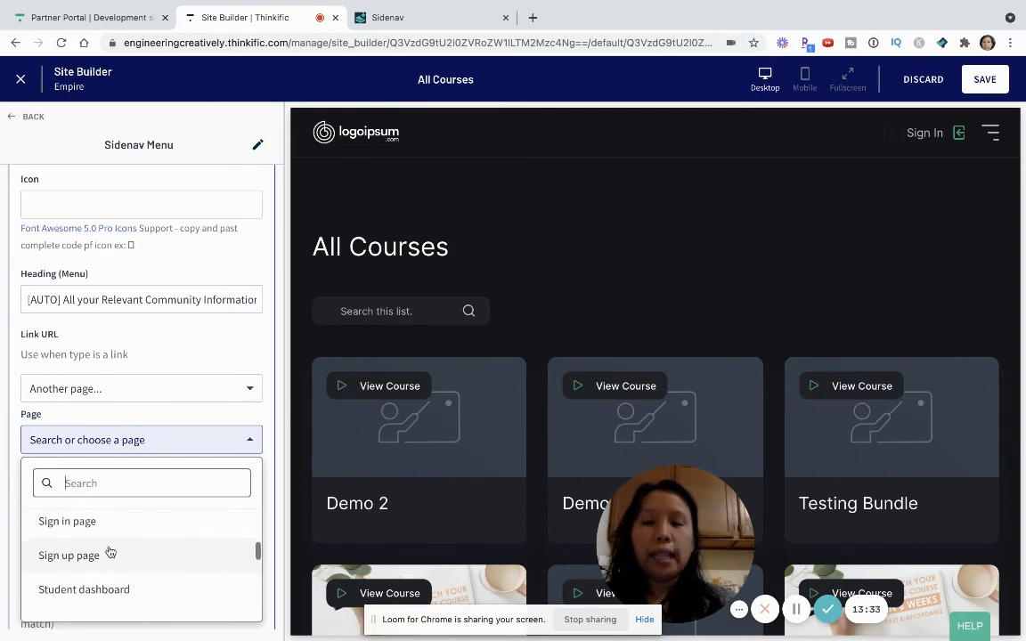
left_click(1, 518)
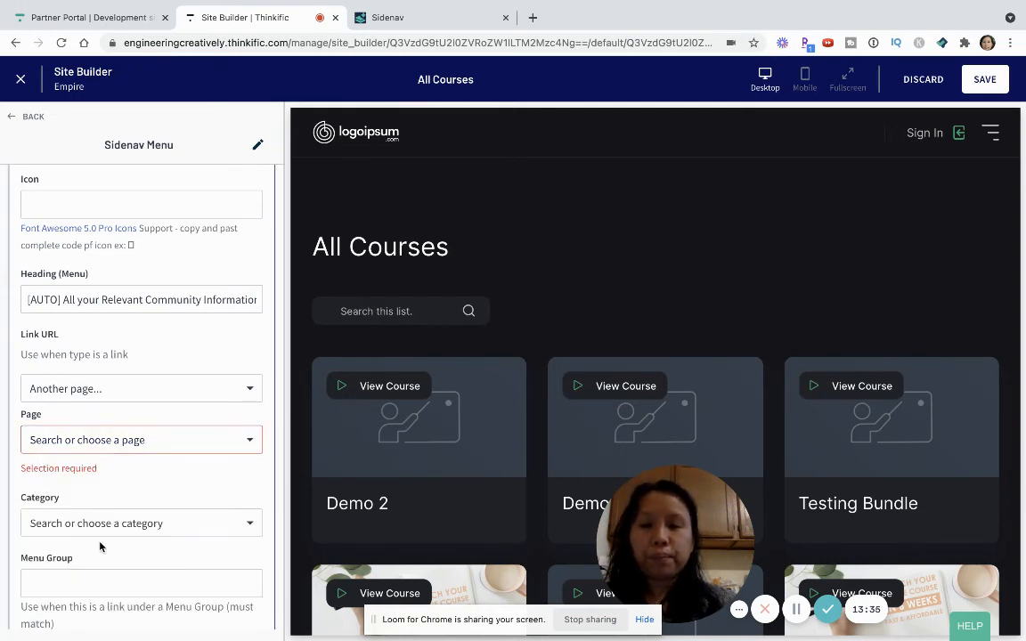
Set the new block's Menu Group to "Community Rules".
scroll(98, 544, "down", 3)
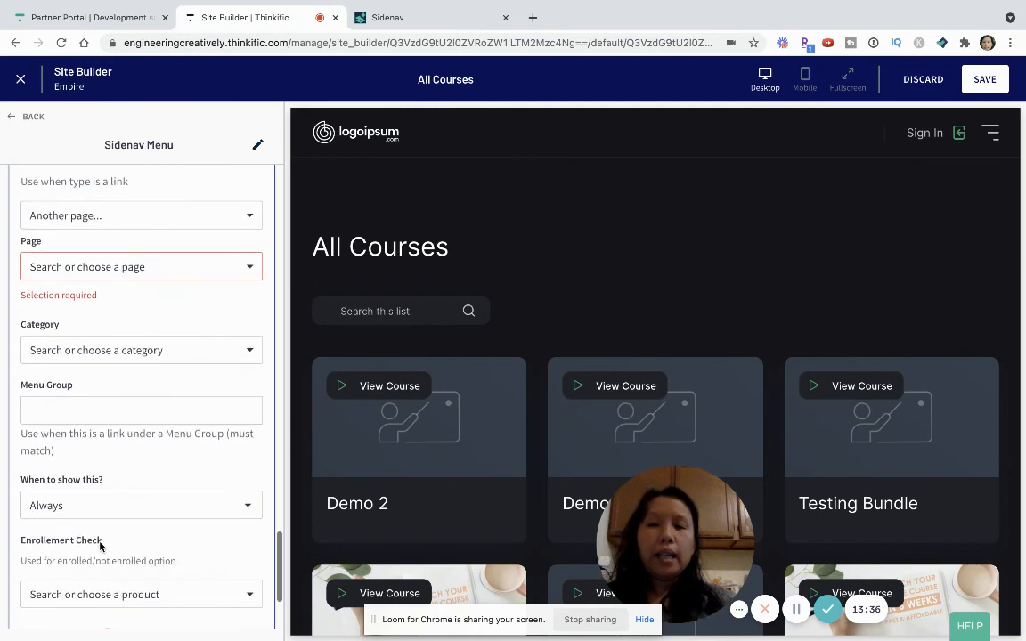
left_click(101, 408)
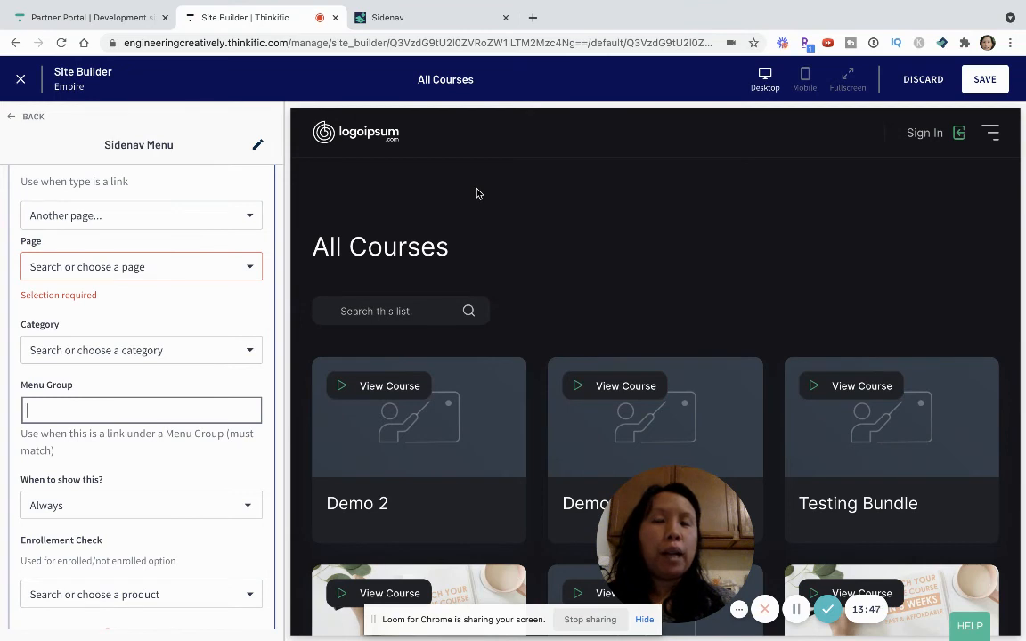
left_click(171, 405)
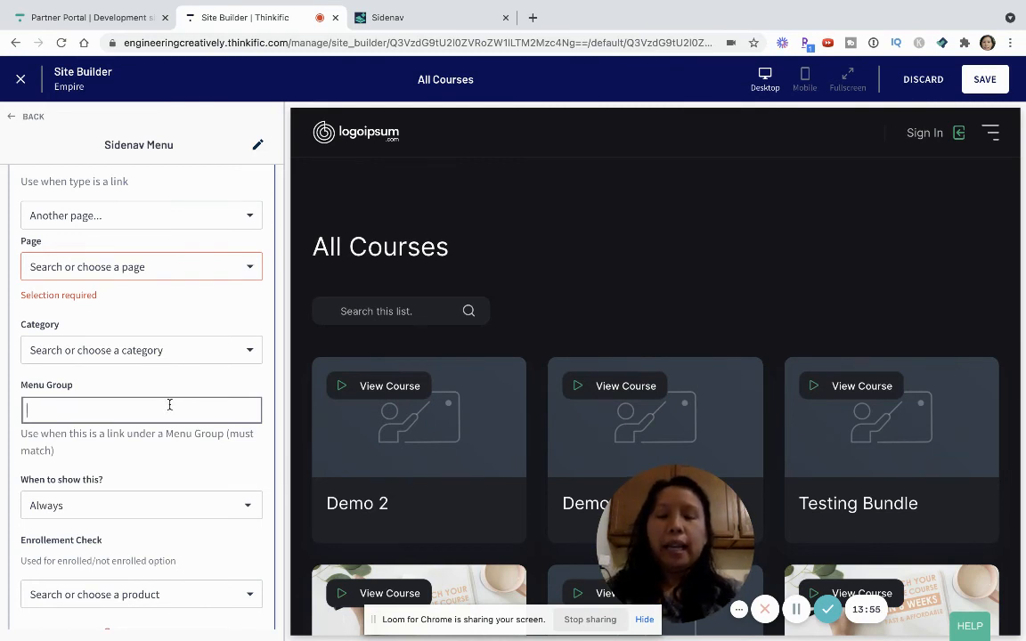
type("Commun")
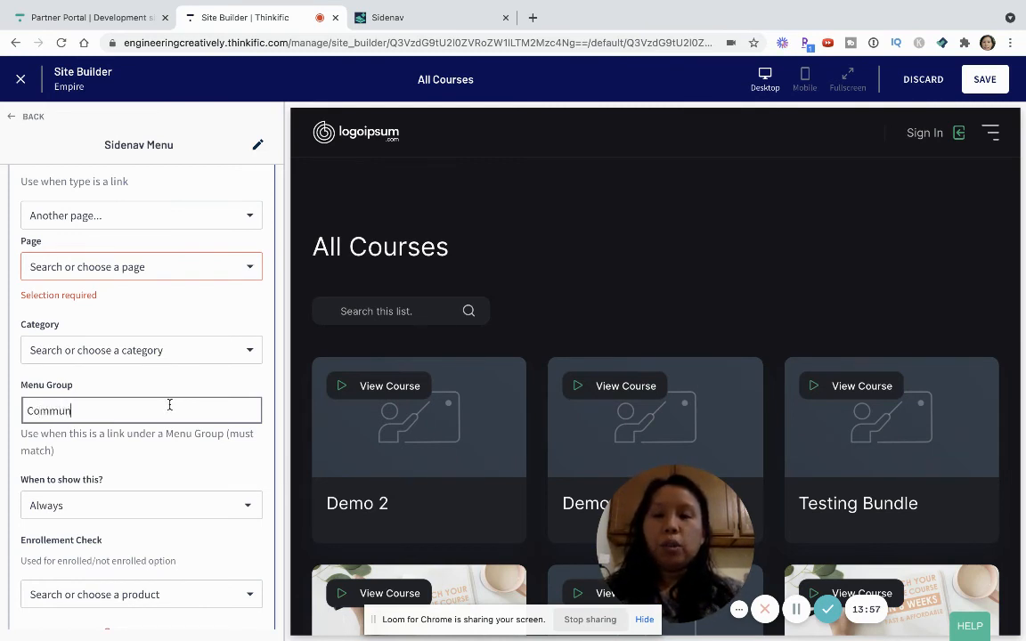
type("ity Rules")
Set the new block's enrollment check to the course All About Instructional Design.
scroll(169, 446, "down", 3)
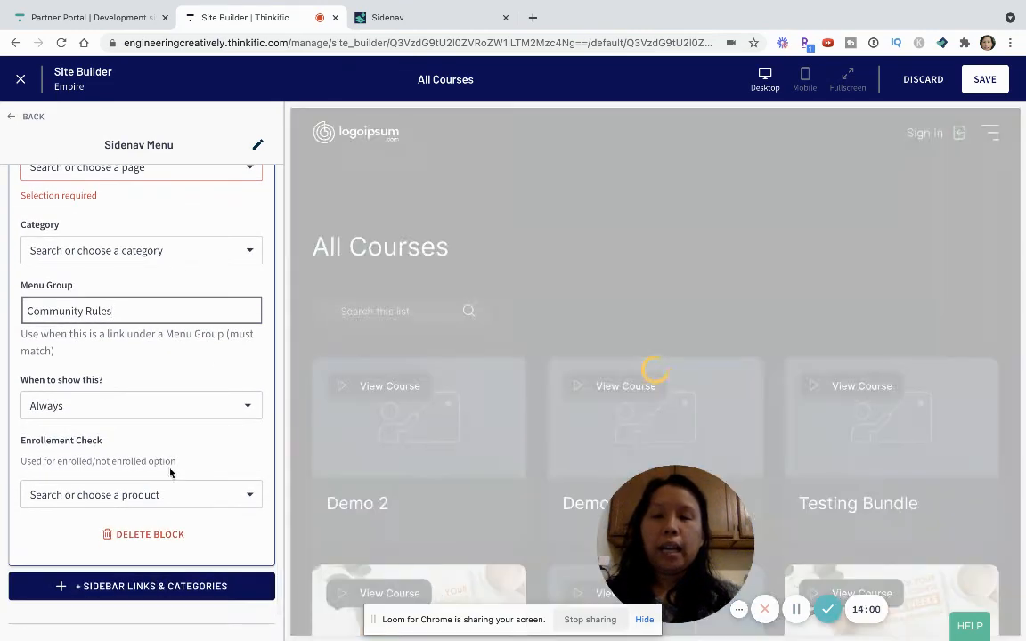
left_click(176, 495)
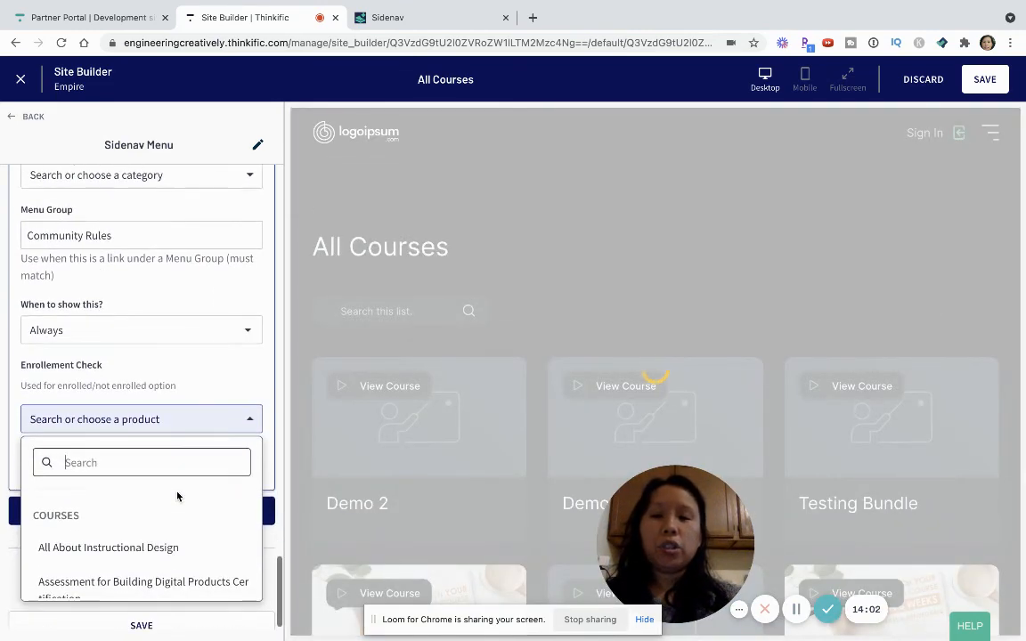
left_click(149, 546)
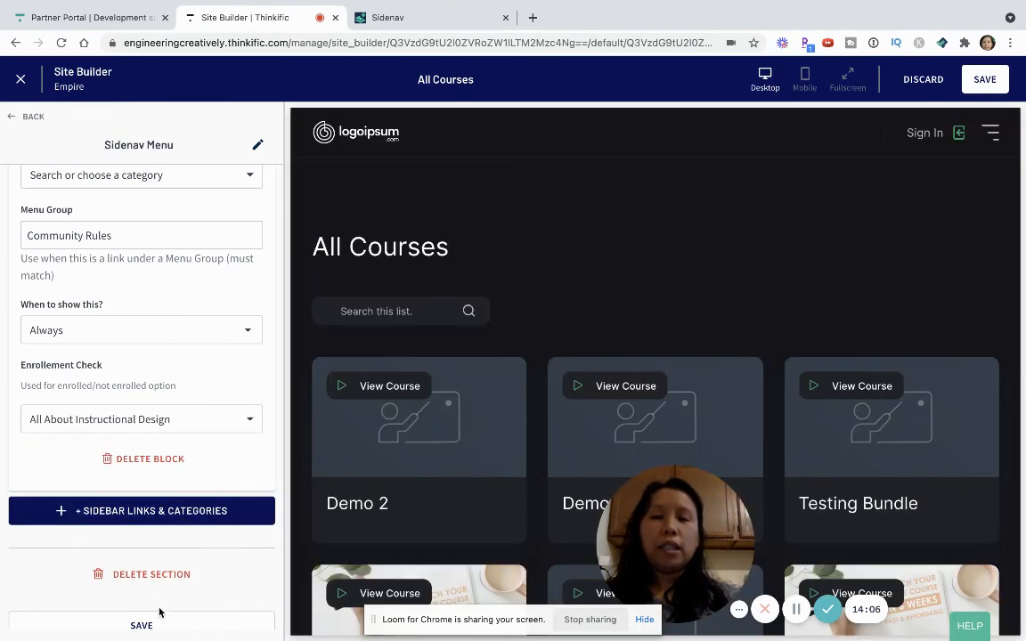
Save the Sidenav Menu section's settings for the All Courses page.
left_click(151, 622)
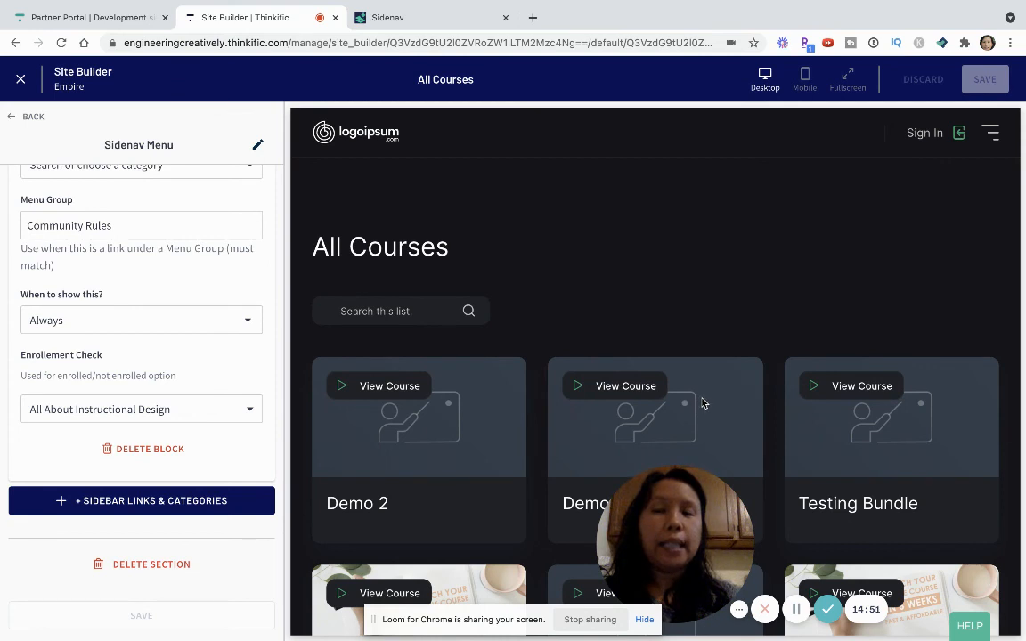
mouse_move(674, 483)
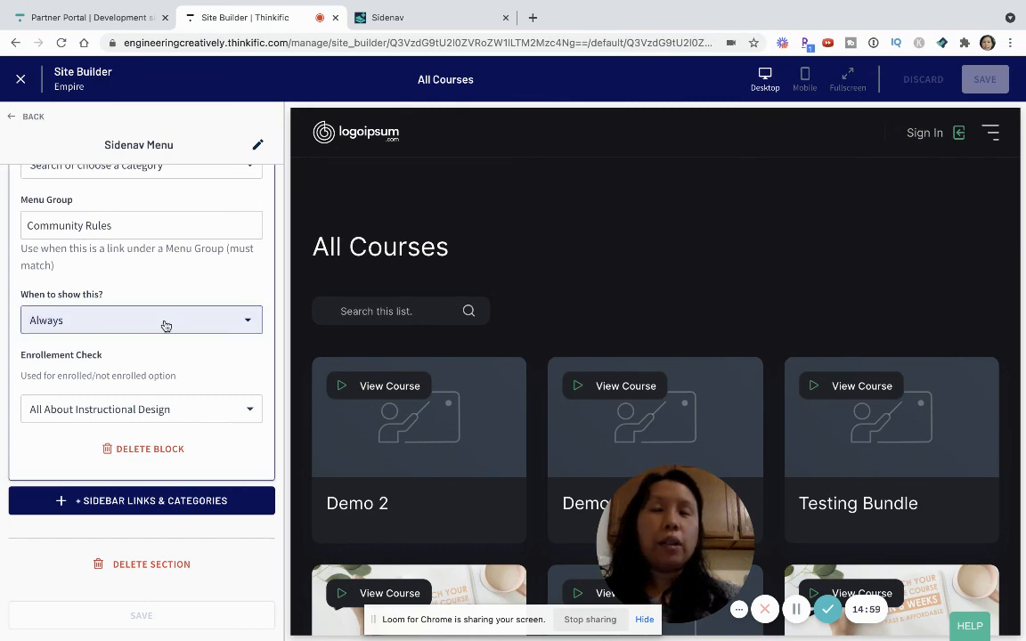
scroll(172, 214, "up", 15)
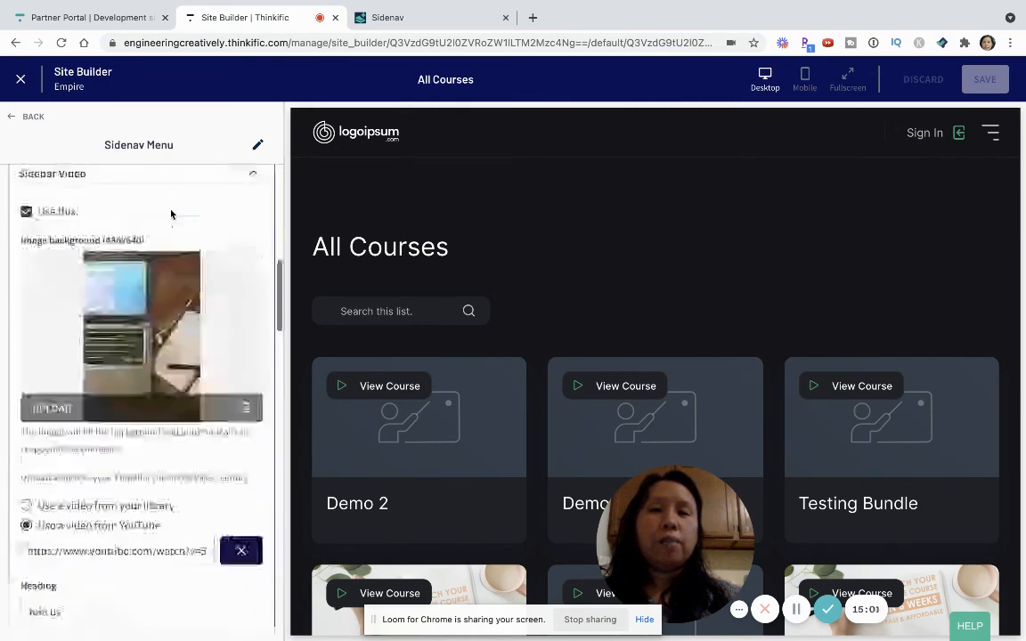
scroll(171, 212, "up", 5)
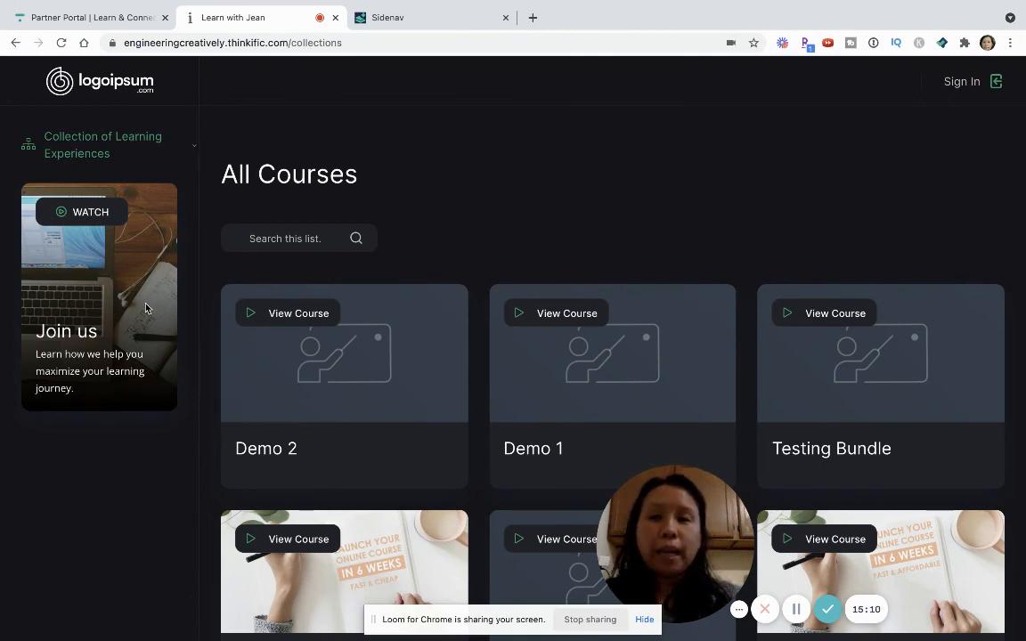
Expand the Collection of Learning Experiences category in the live All Courses page's sidebar and look over the page.
left_click(177, 151)
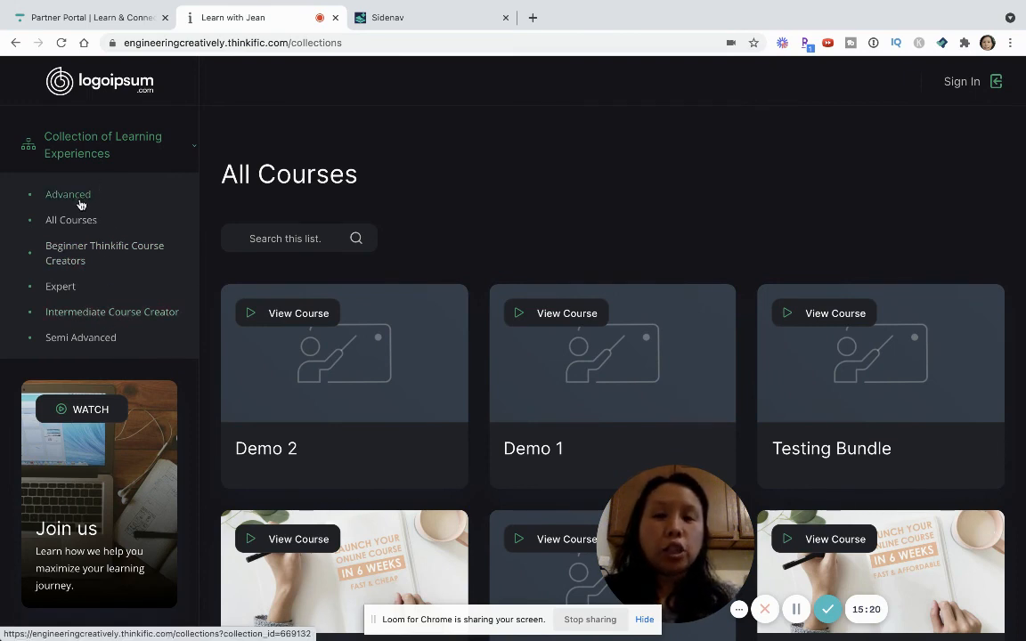
scroll(141, 348, "down", 3)
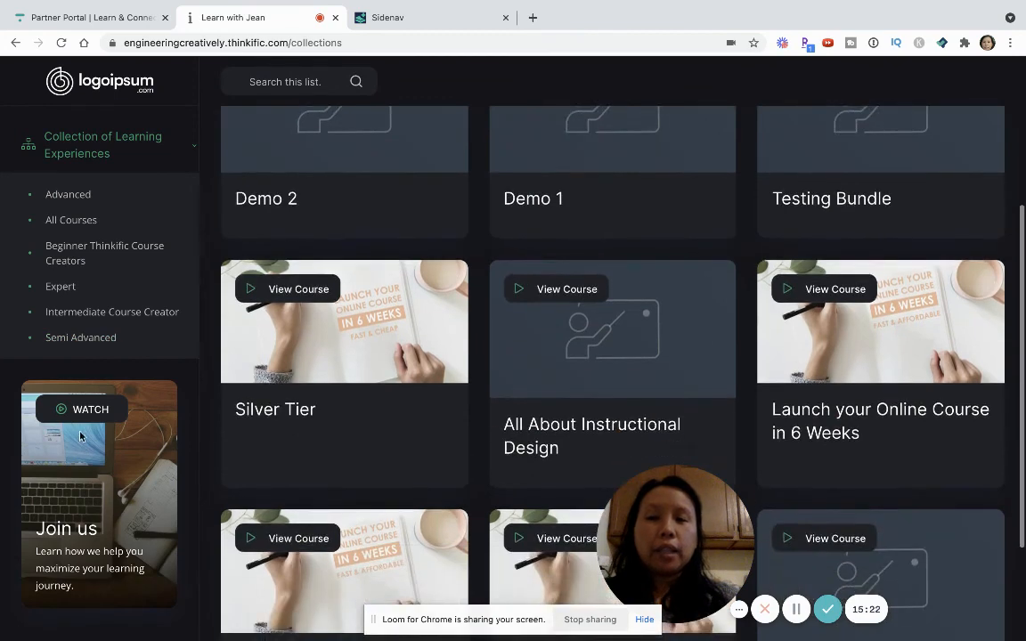
Test the Join us sidebar video by pausing, resuming and muting it, close the player, and look over the course list.
left_click(77, 420)
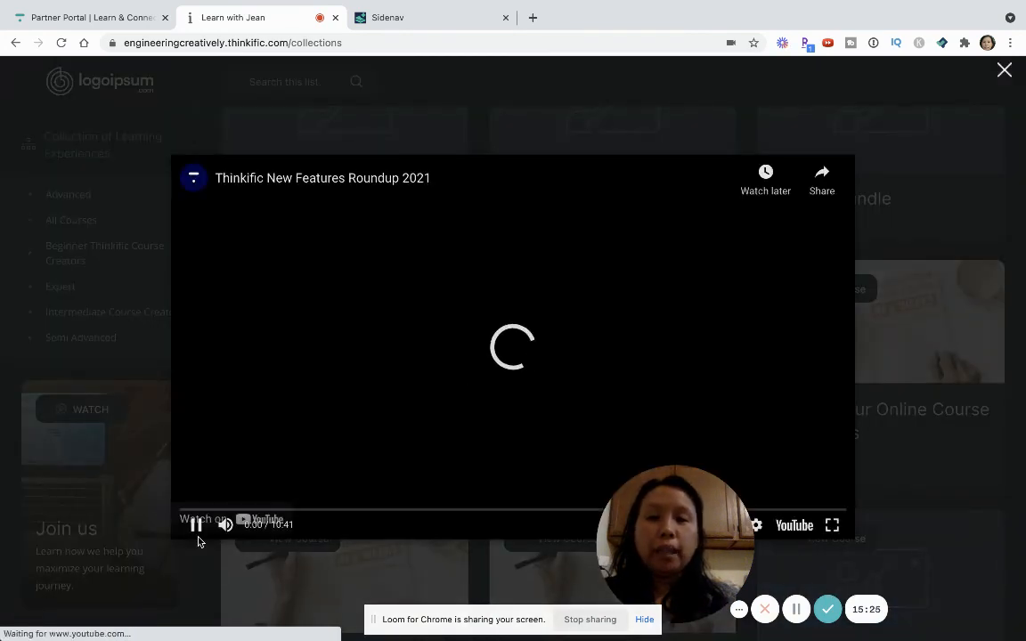
left_click(196, 525)
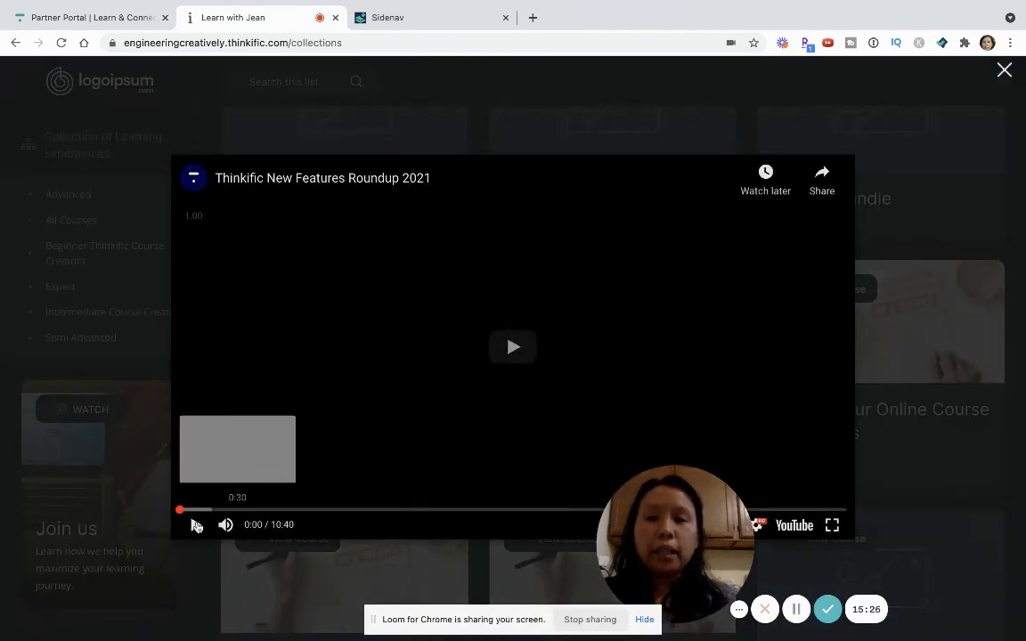
left_click(197, 525)
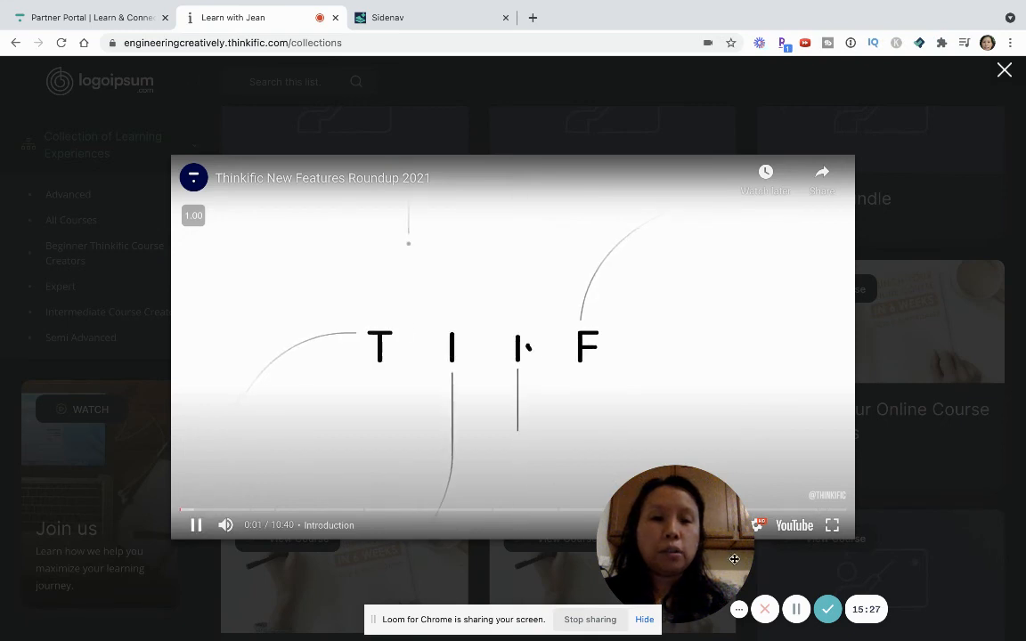
left_click_drag(735, 558, 541, 545)
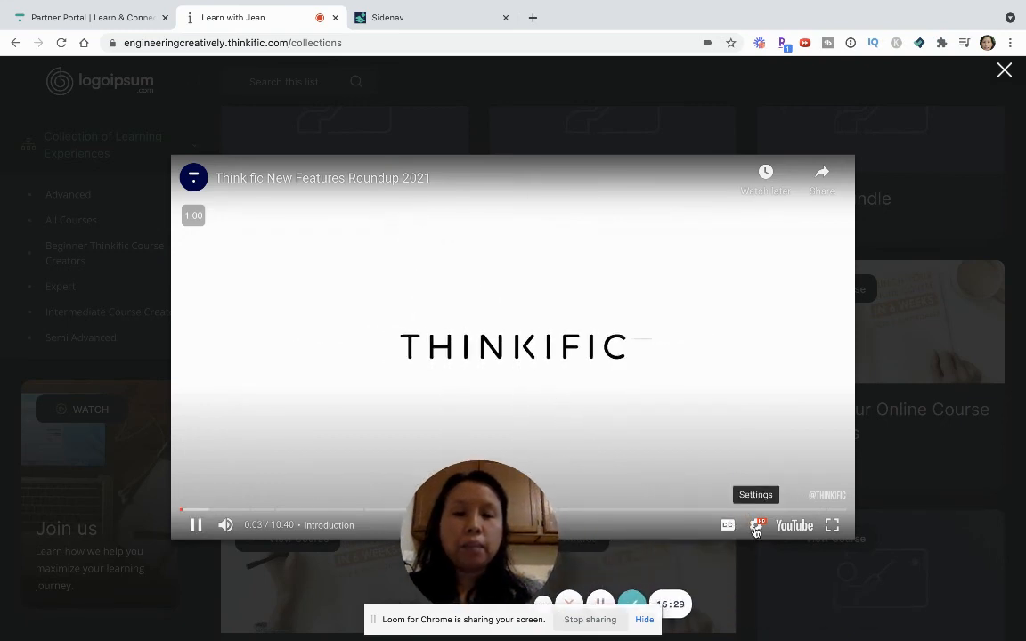
left_click(225, 525)
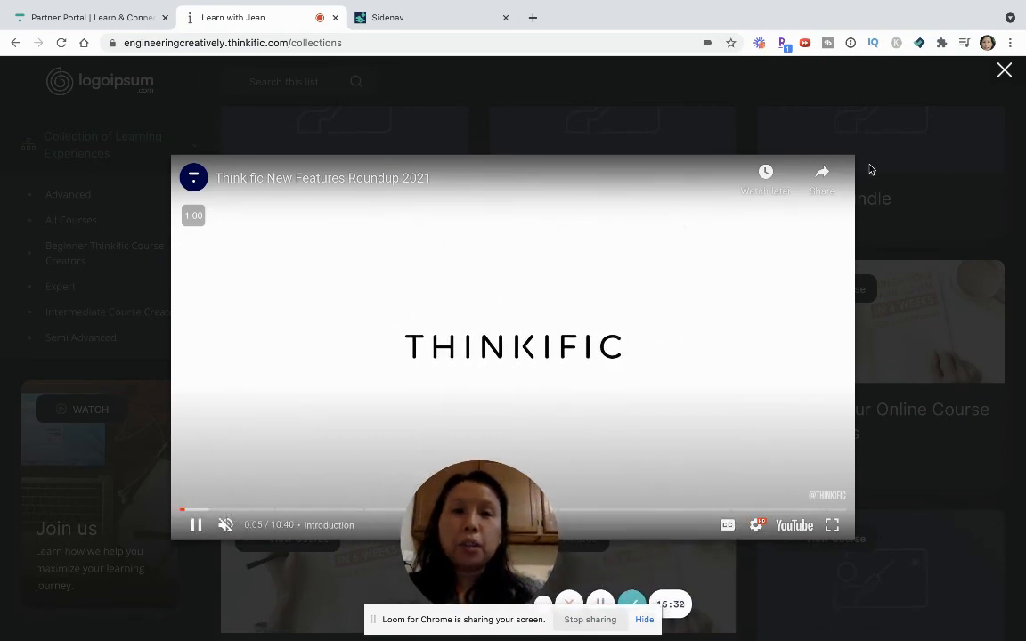
left_click(1003, 70)
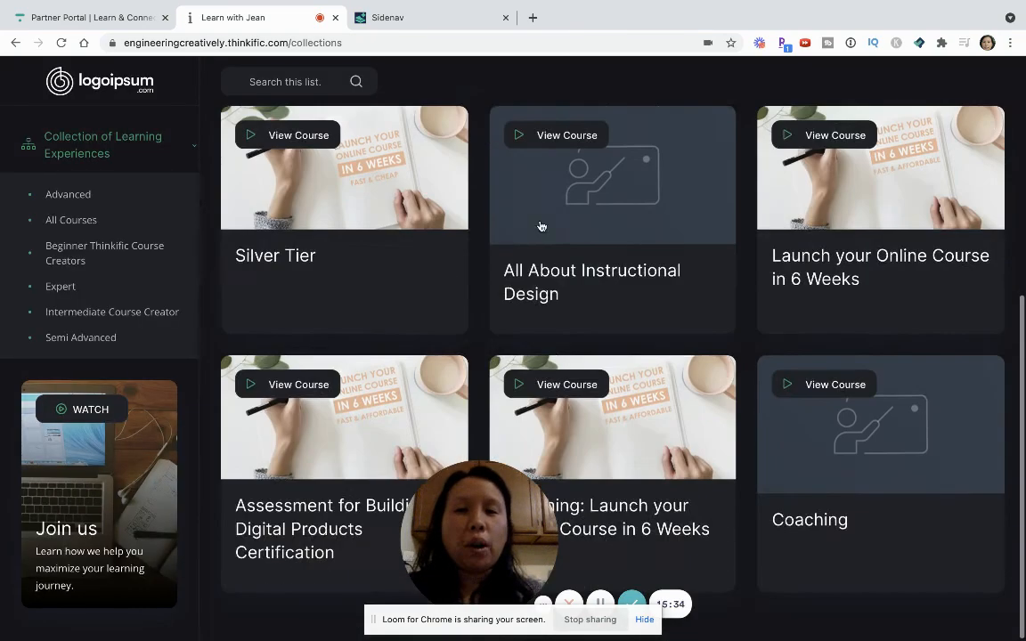
scroll(167, 496, "down", 1)
scroll(437, 318, "up", 5)
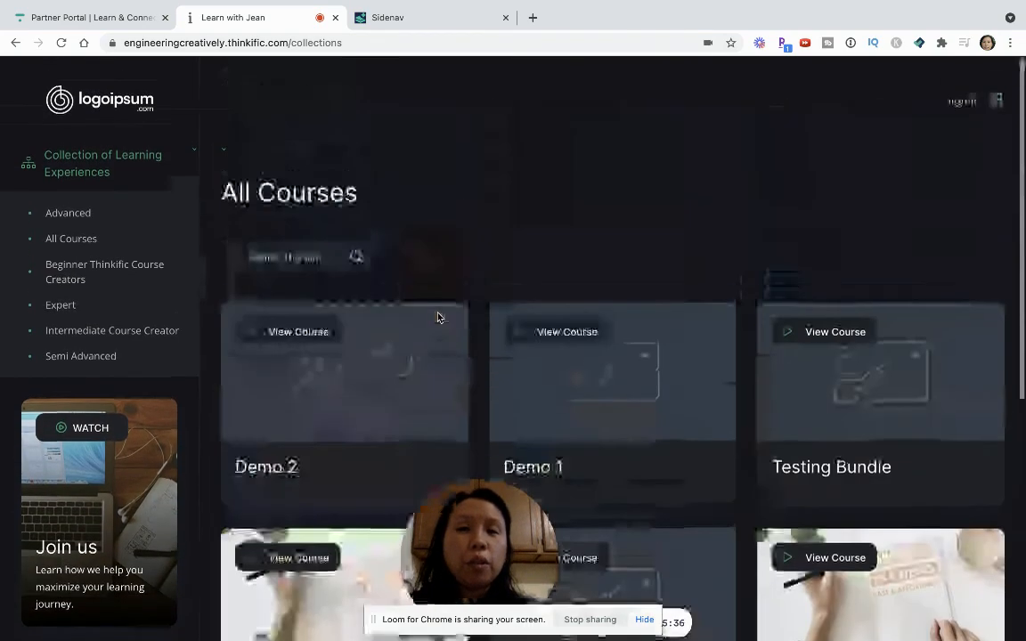